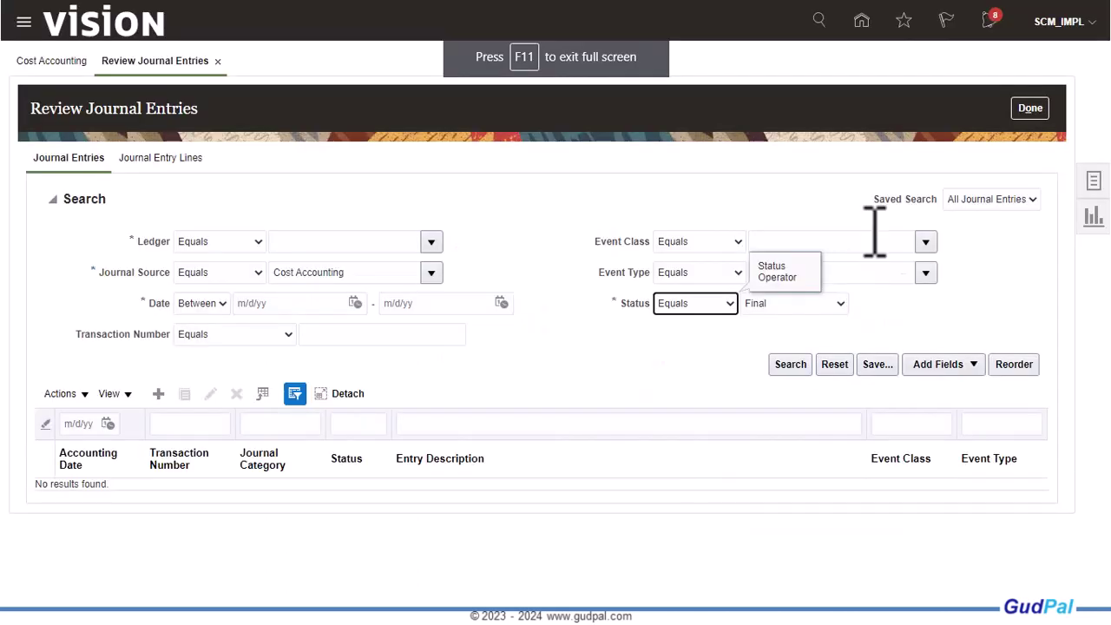
# Close the journal entries review and go to the Scheduled Processes work area
pyautogui.click(1032, 108)
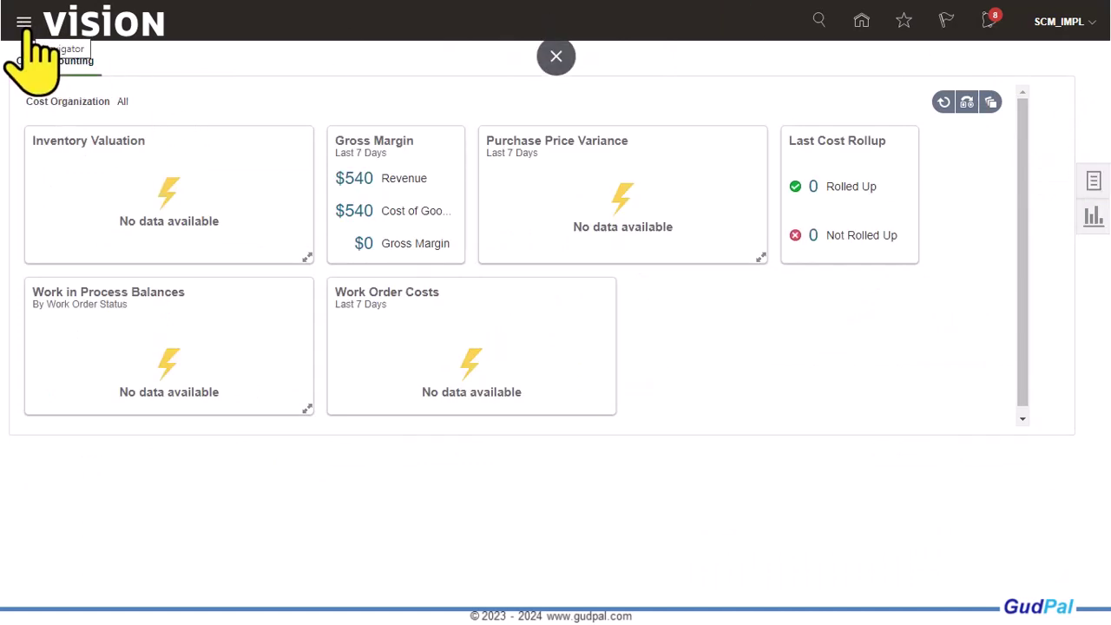
pyautogui.click(23, 21)
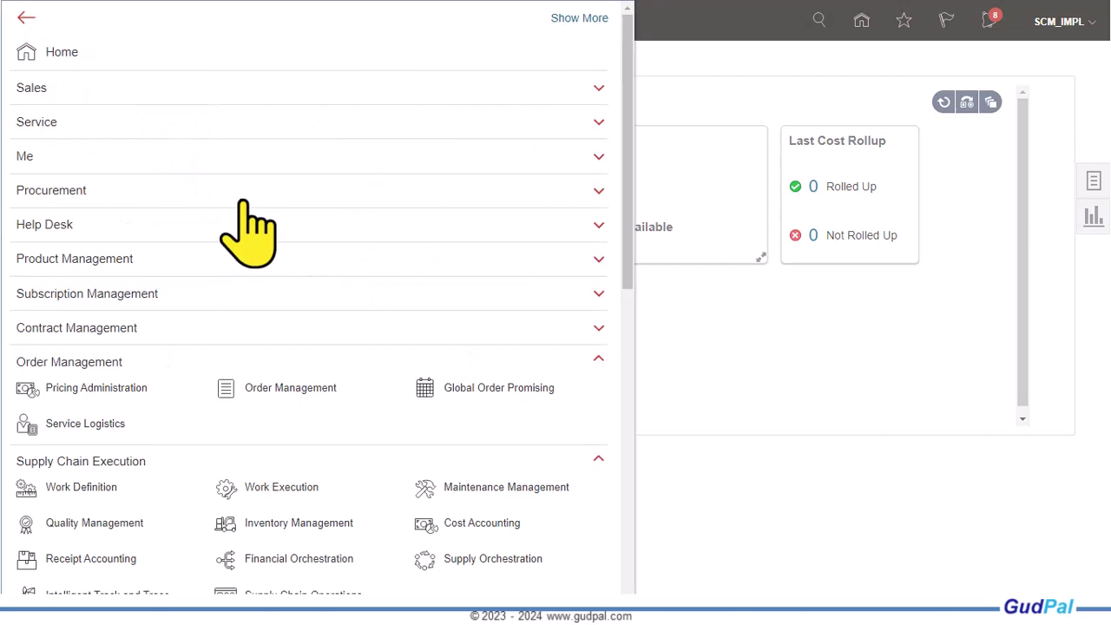
pyautogui.scroll(-8, 247, 230)
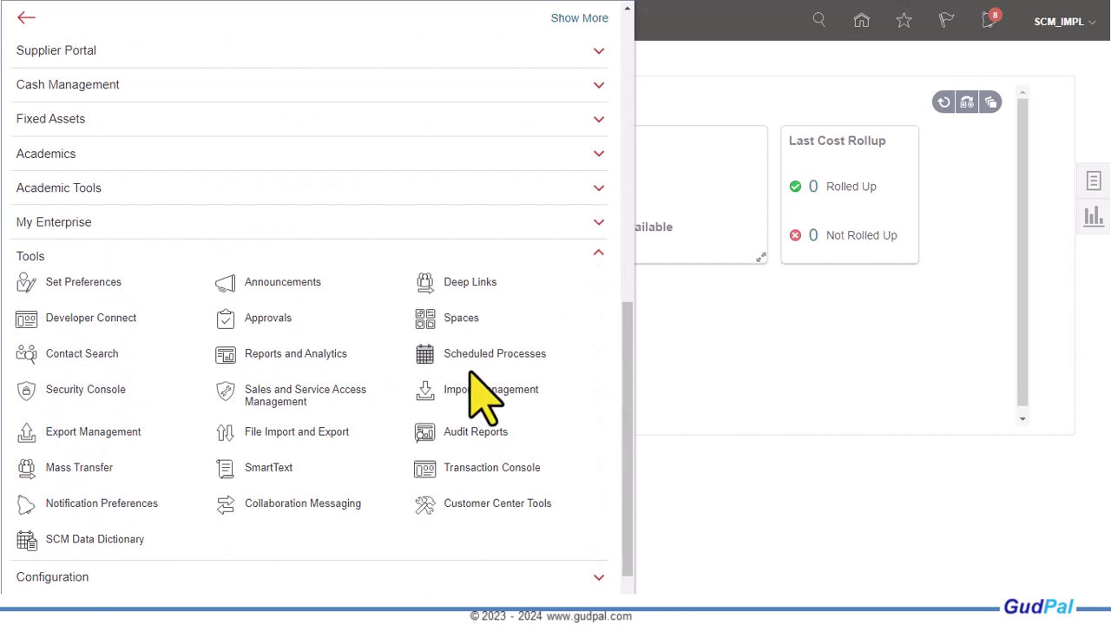
pyautogui.click(473, 357)
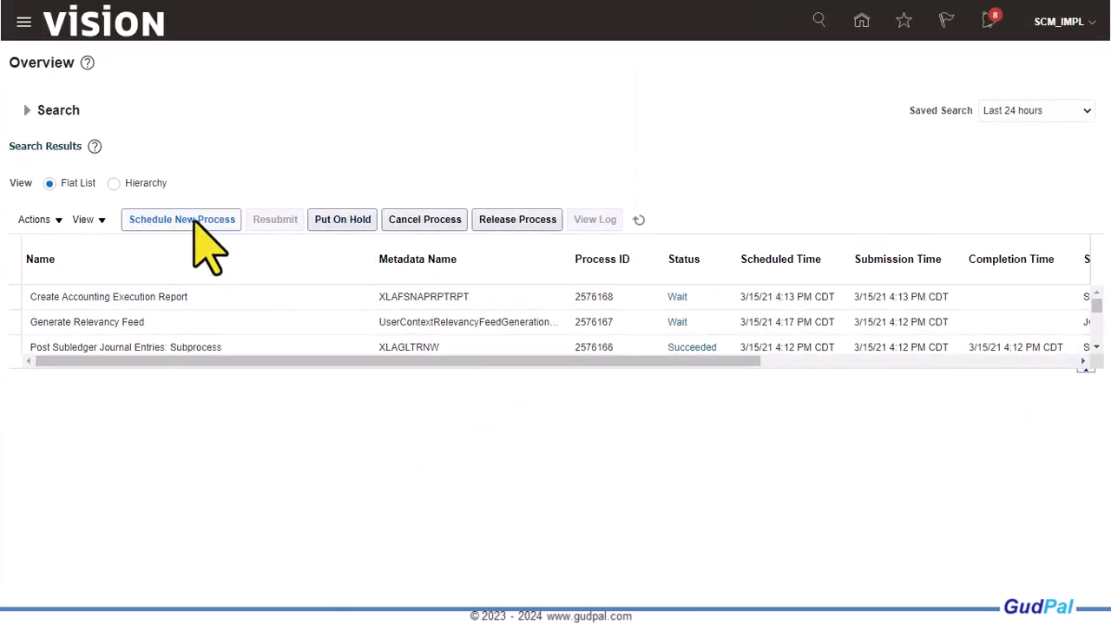
# Start scheduling a new job, searching process names for AutoInvoice and choosing Import AutoInvoice
pyautogui.click(211, 299)
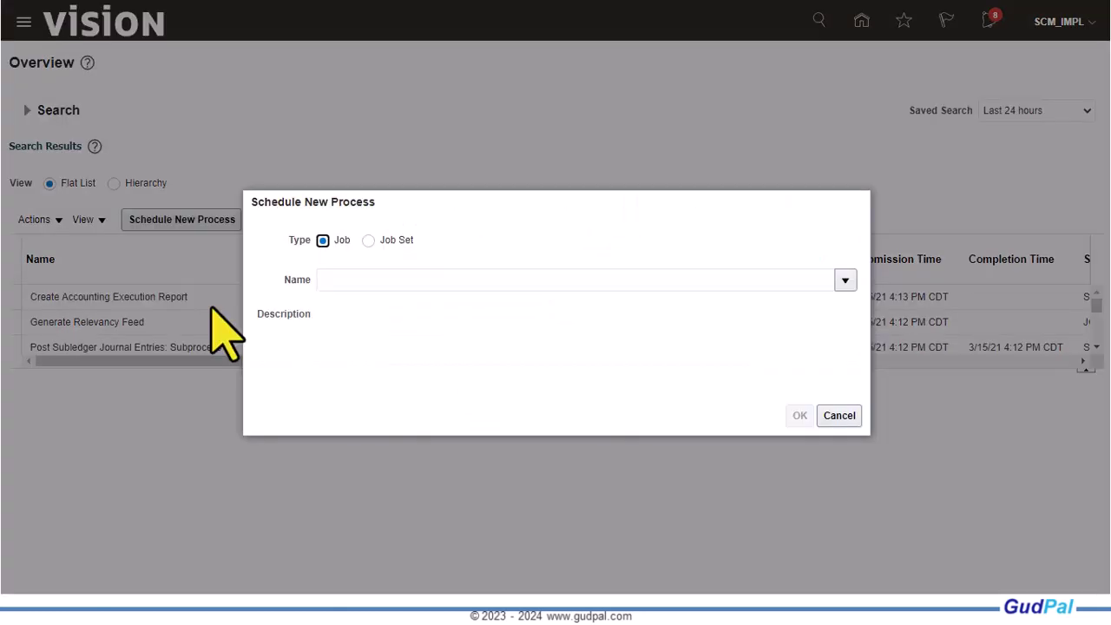
pyautogui.click(378, 279)
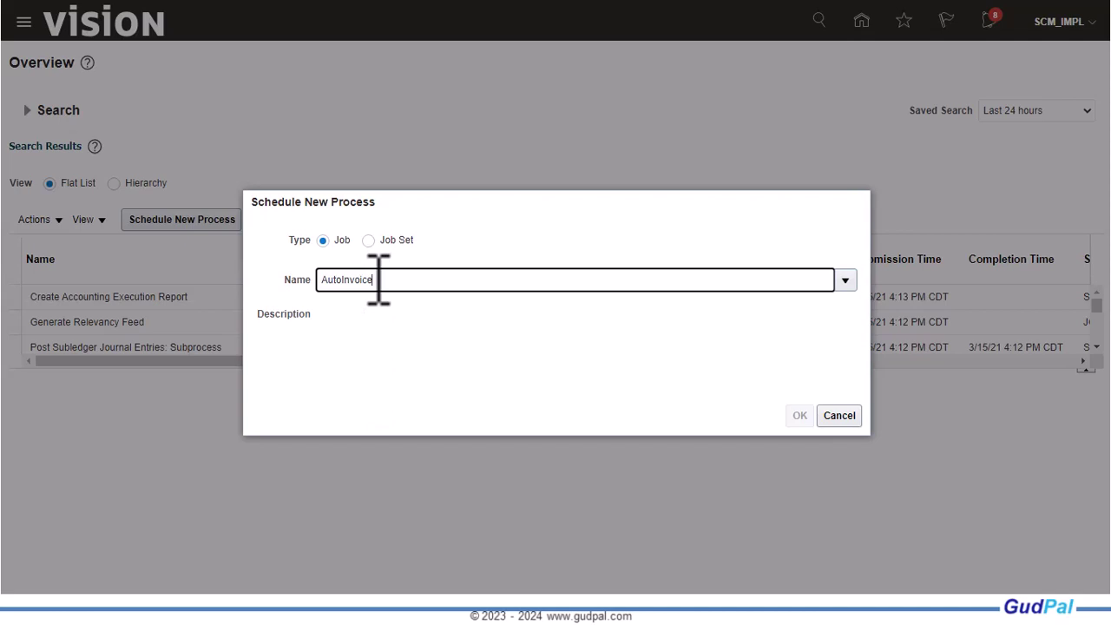
pyautogui.press('Tab')
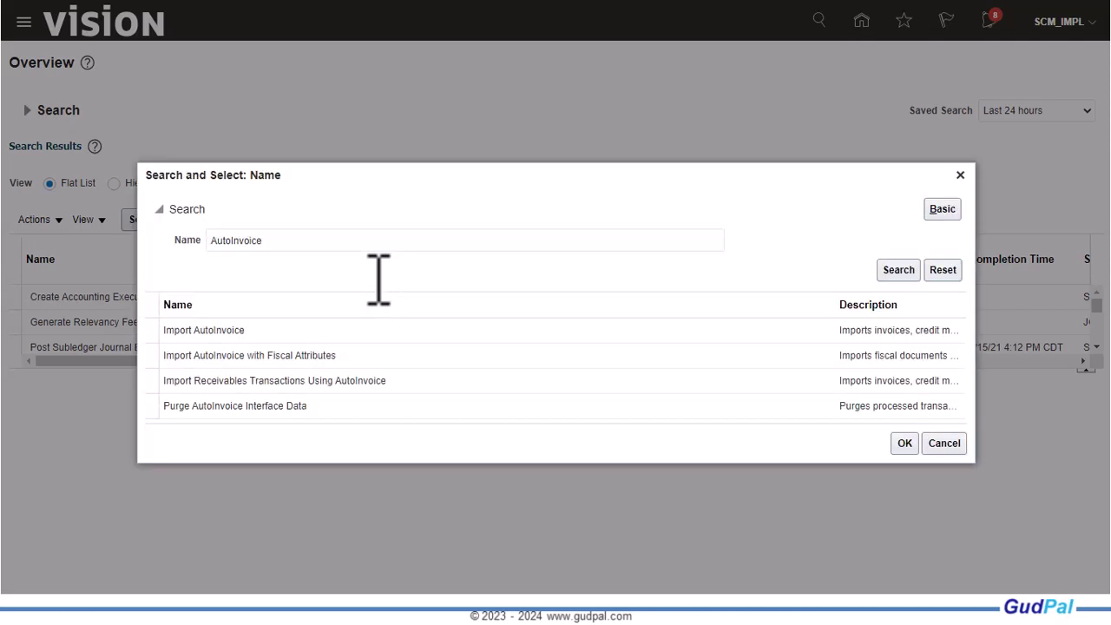
pyautogui.click(276, 334)
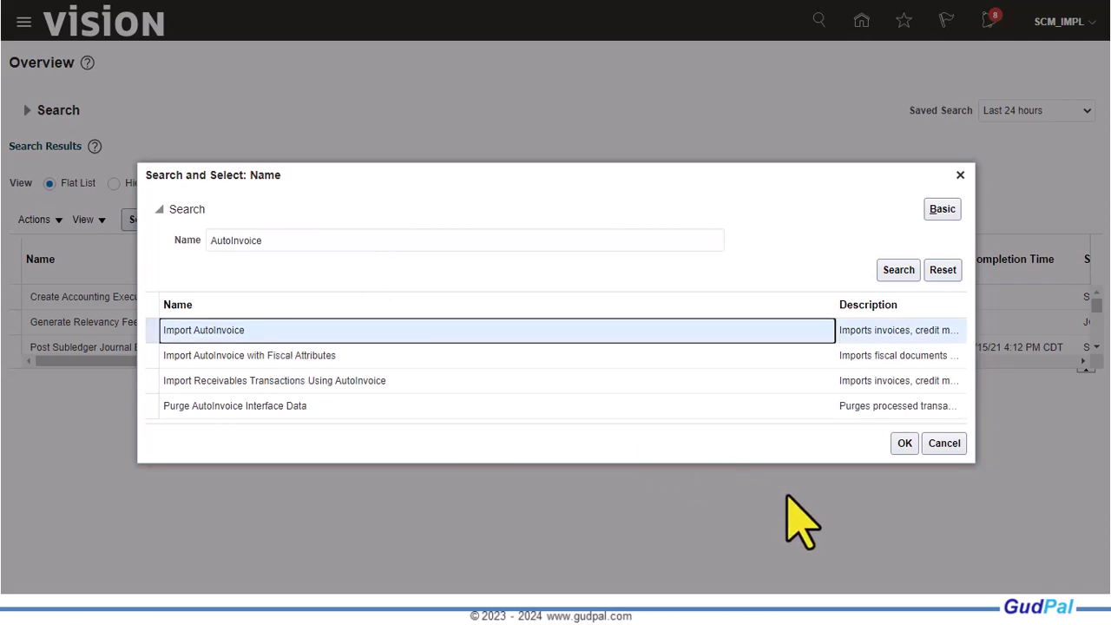
pyautogui.click(902, 444)
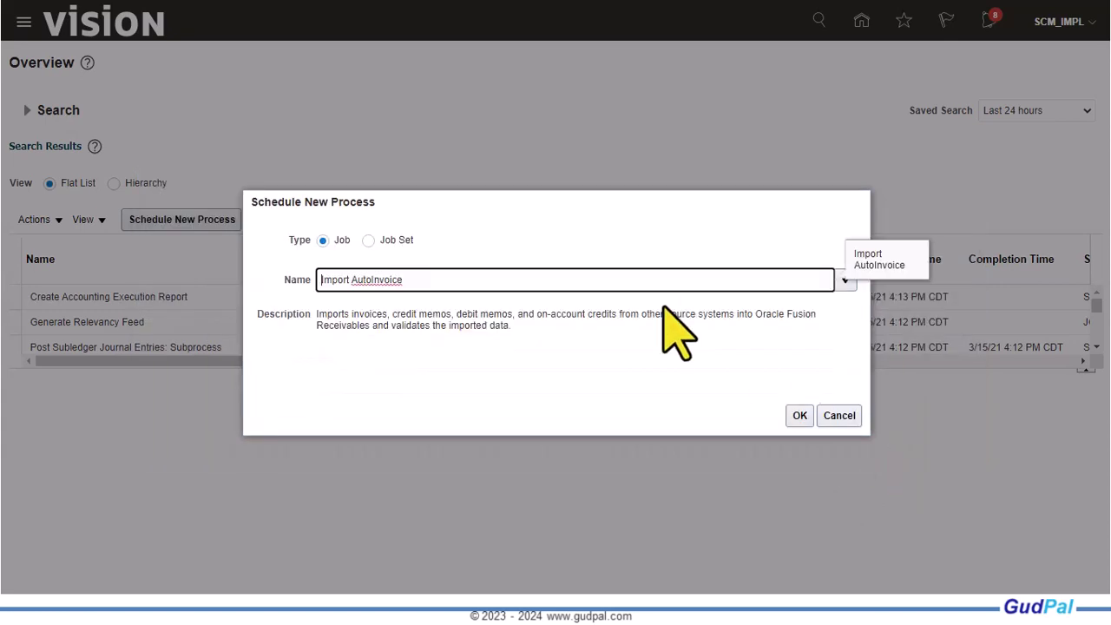
pyautogui.click(799, 416)
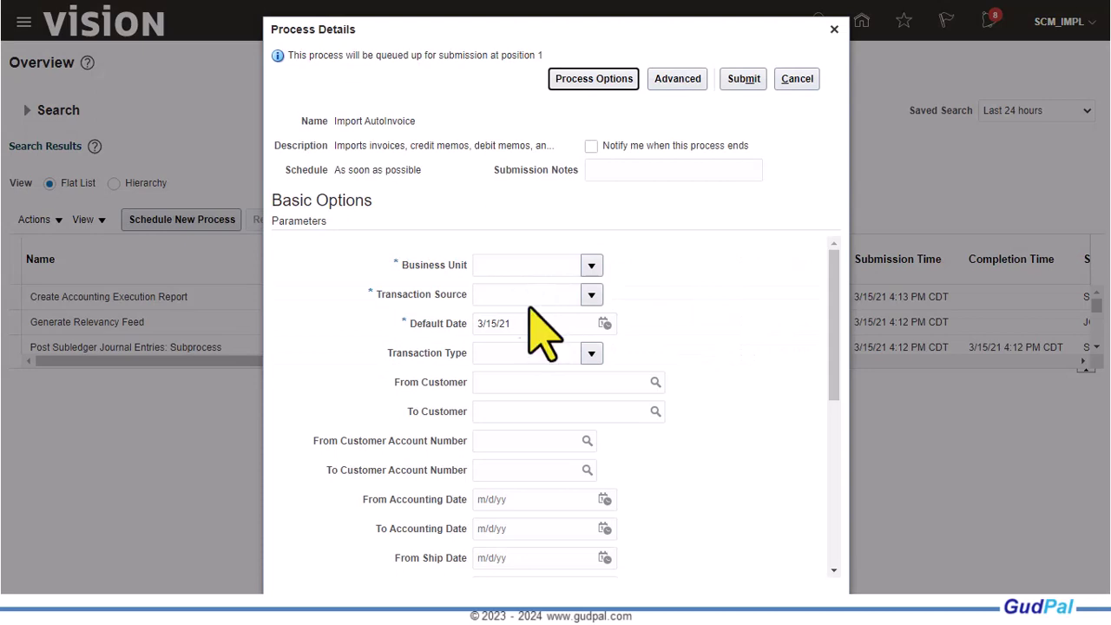
# Search the available business units and set the process's Business Unit parameter to US1 Business Unit
pyautogui.click(591, 265)
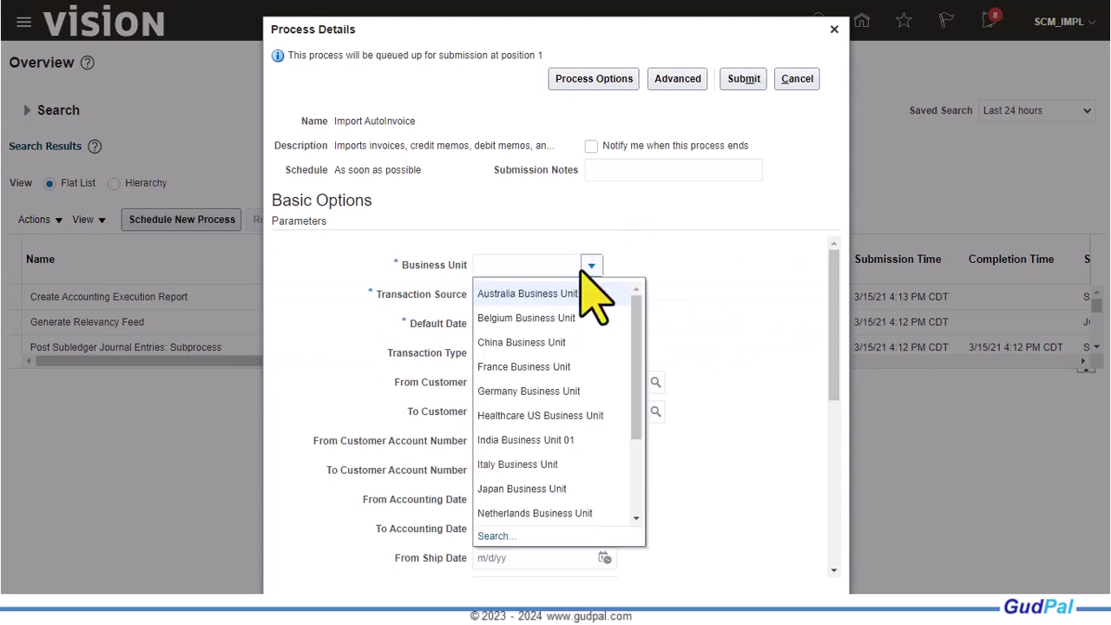
pyautogui.scroll(-2, 612, 347)
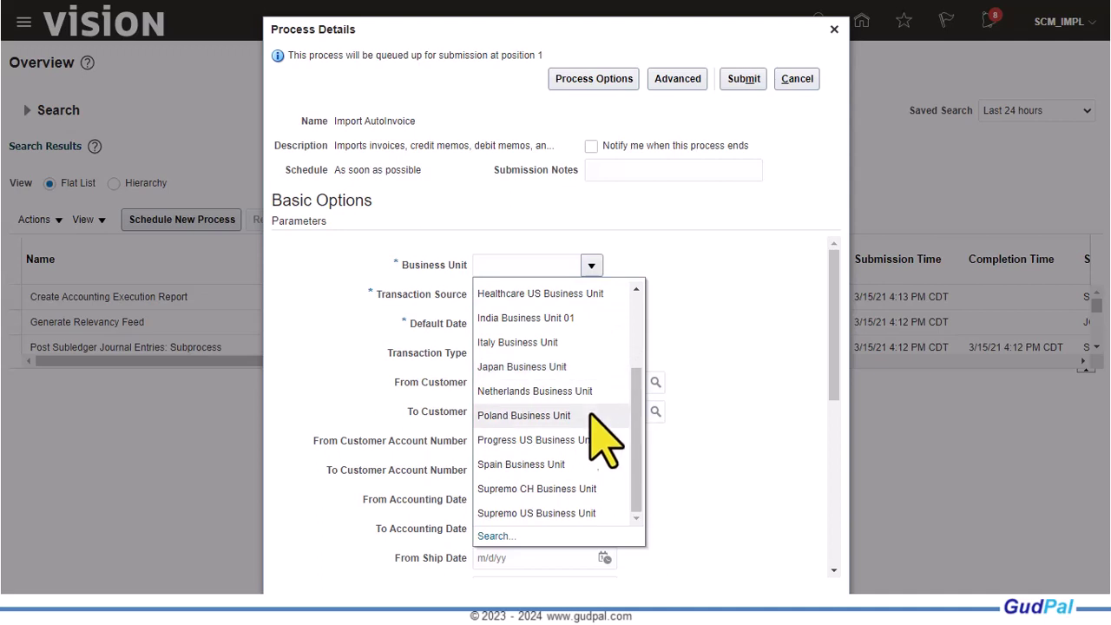
pyautogui.click(496, 536)
pyautogui.click(443, 368)
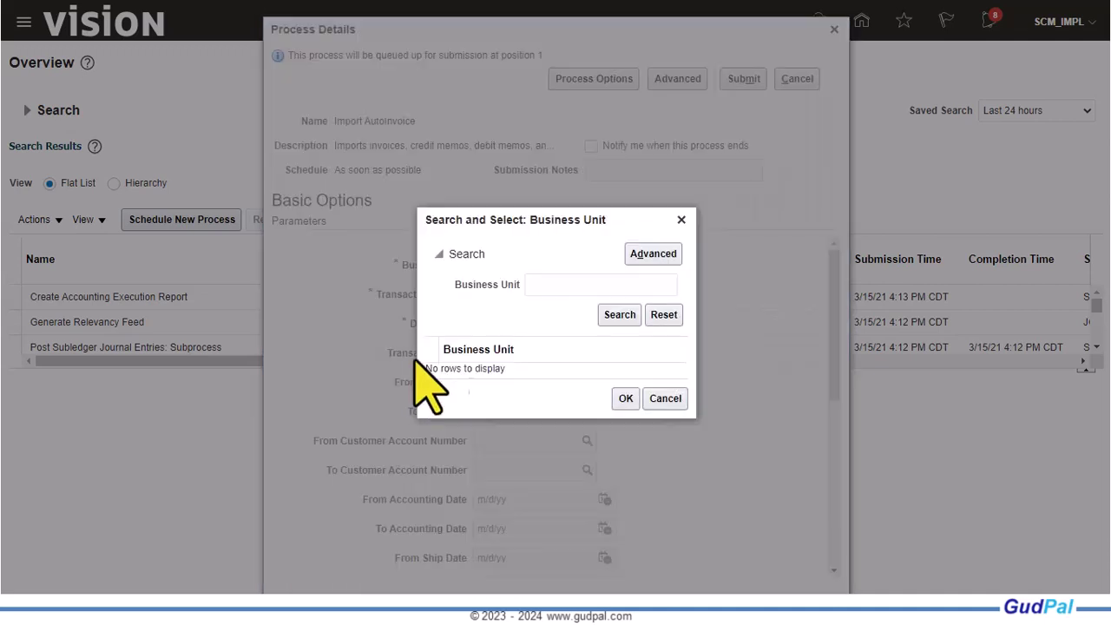
pyautogui.click(536, 330)
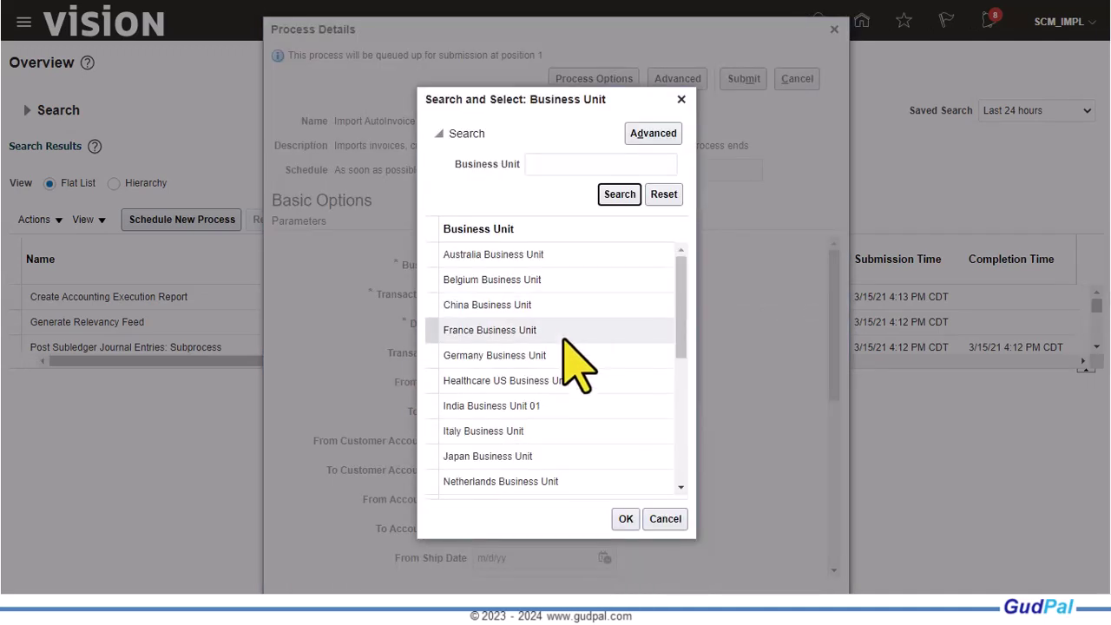
pyautogui.scroll(-5, 575, 359)
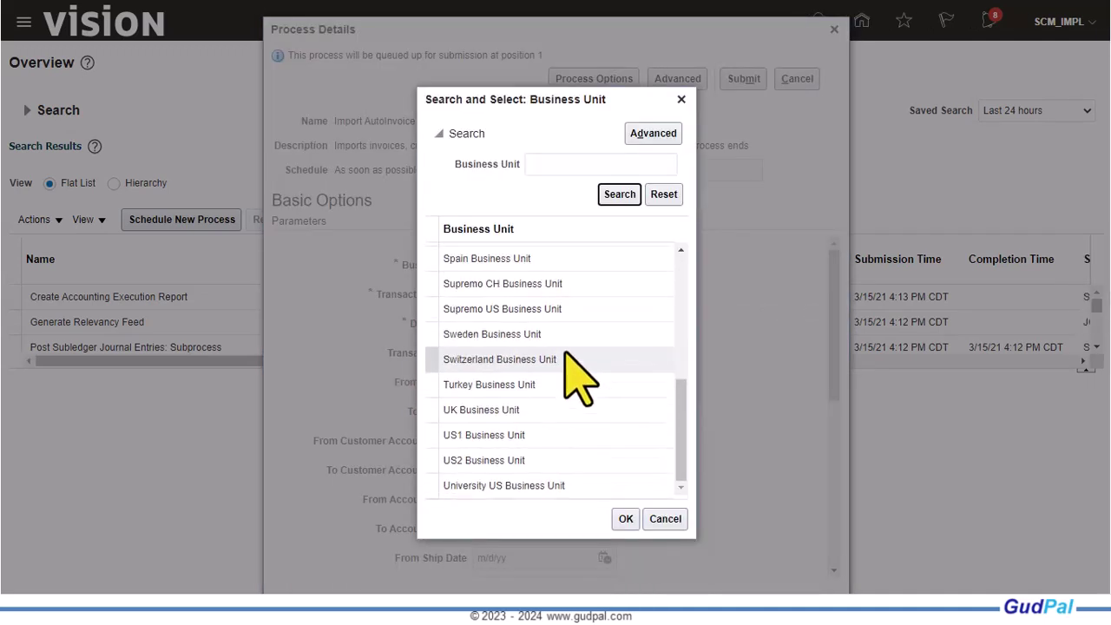
pyautogui.click(526, 436)
pyautogui.click(626, 518)
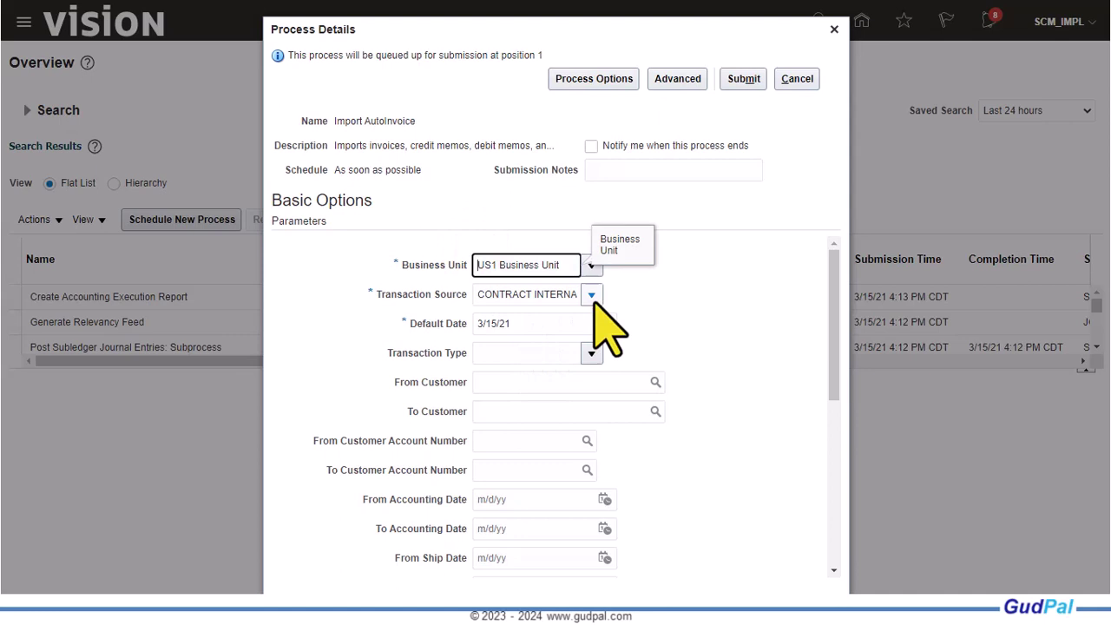
# Set the process's Transaction Source to the Distributed Order Orch... entry and check the Transaction Type choices
pyautogui.click(591, 294)
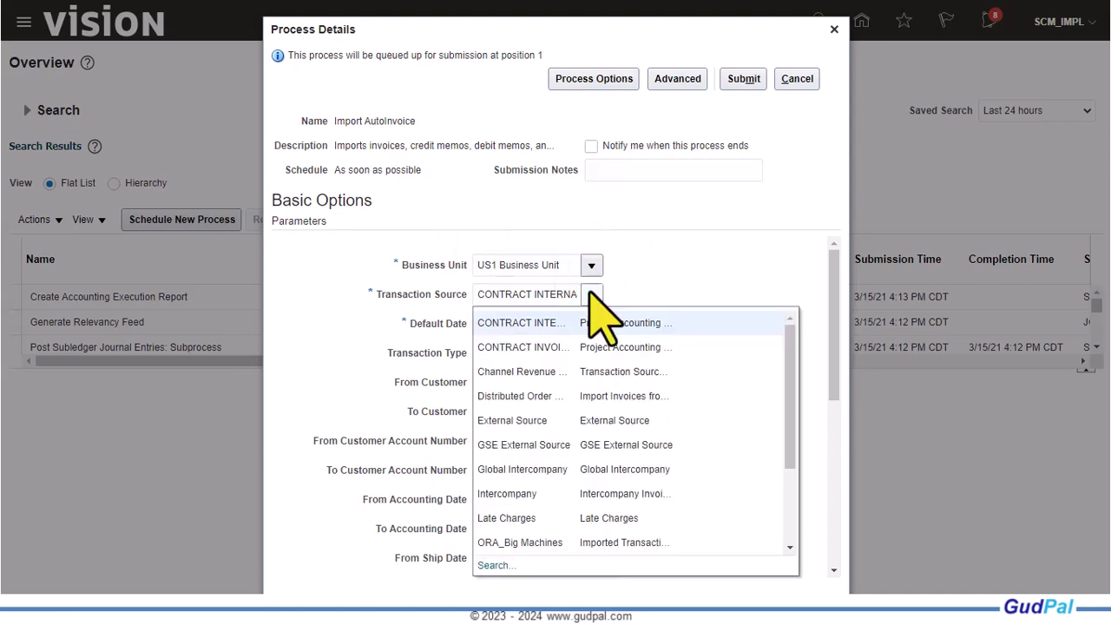
pyautogui.click(634, 397)
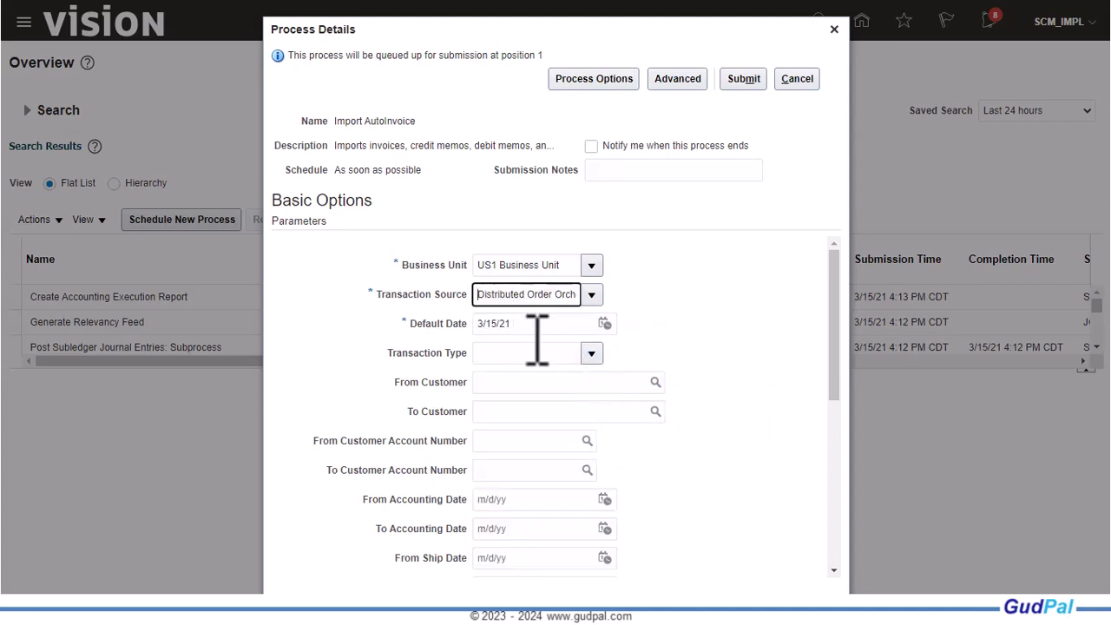
pyautogui.click(591, 353)
pyautogui.click(591, 353)
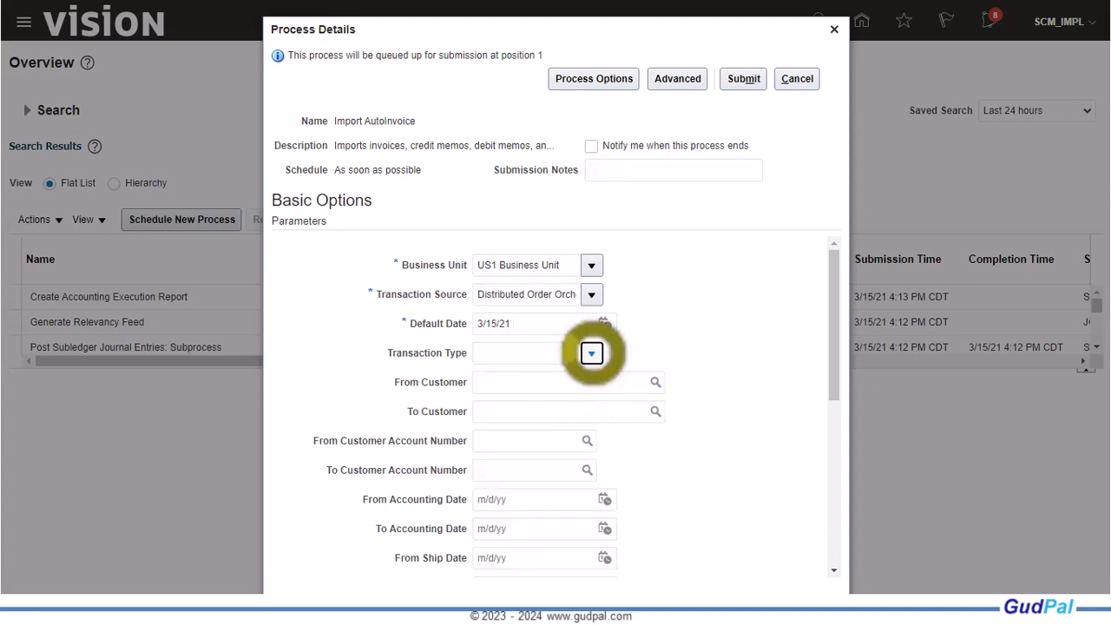
pyautogui.click(744, 397)
# Review the remaining Import AutoInvoice parameters, including the sales order range, and submit the process with them at their defaults
pyautogui.scroll(-3, 771, 396)
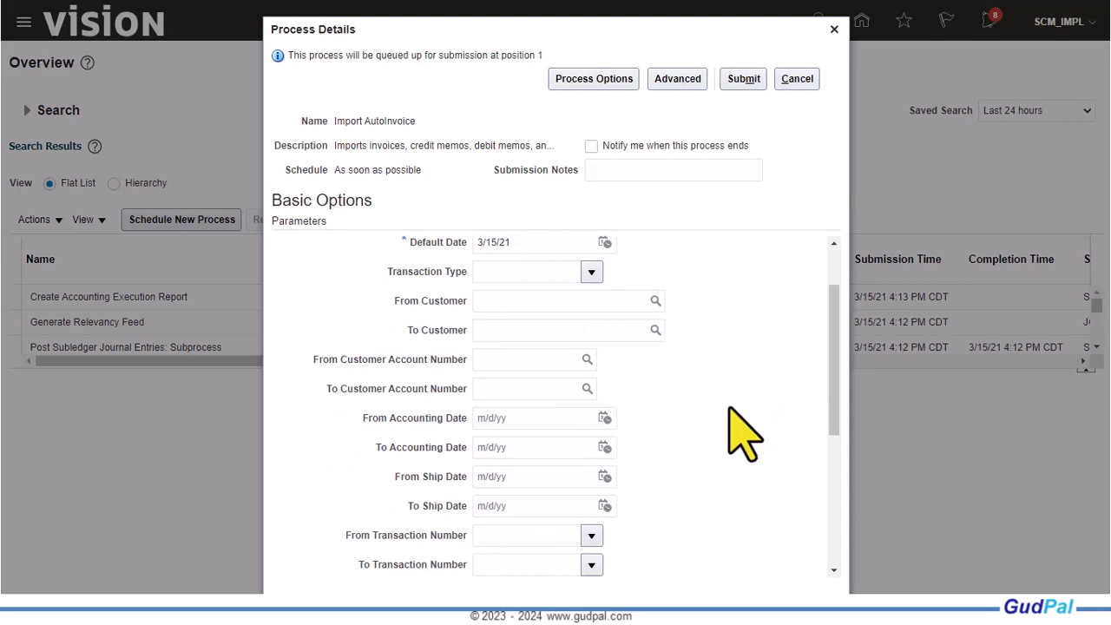
pyautogui.scroll(-5, 744, 433)
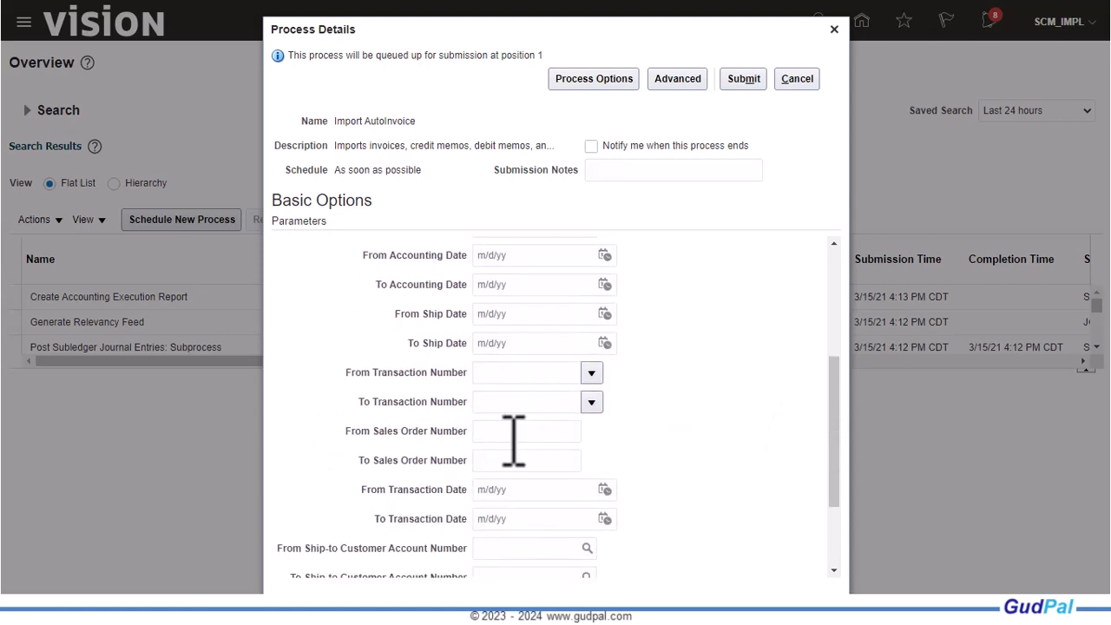
pyautogui.click(506, 431)
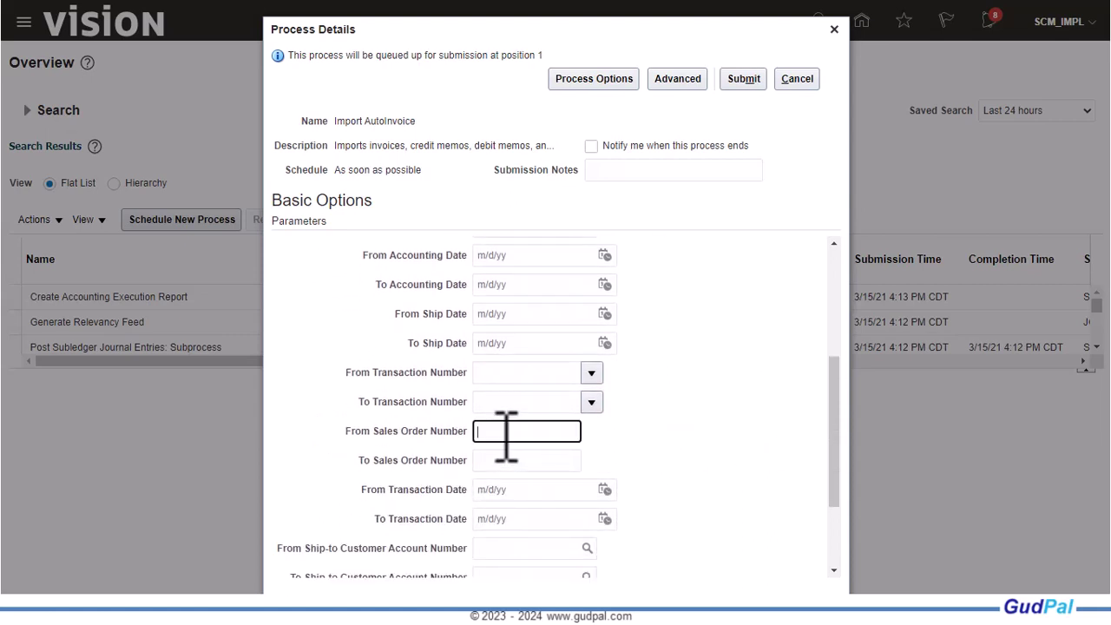
pyautogui.scroll(-3, 742, 438)
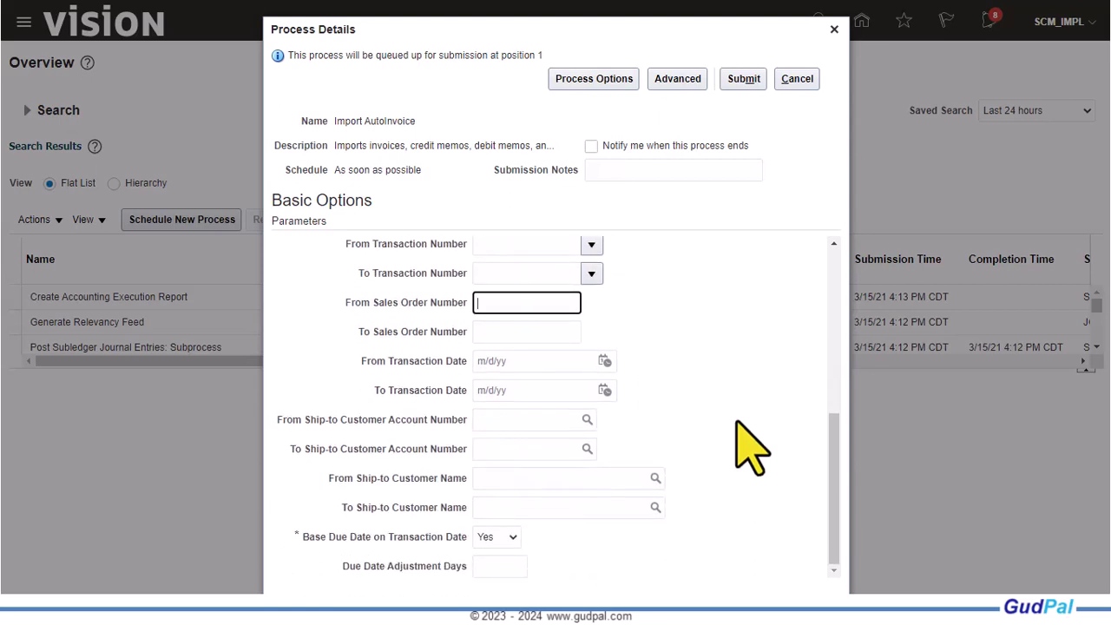
pyautogui.click(744, 80)
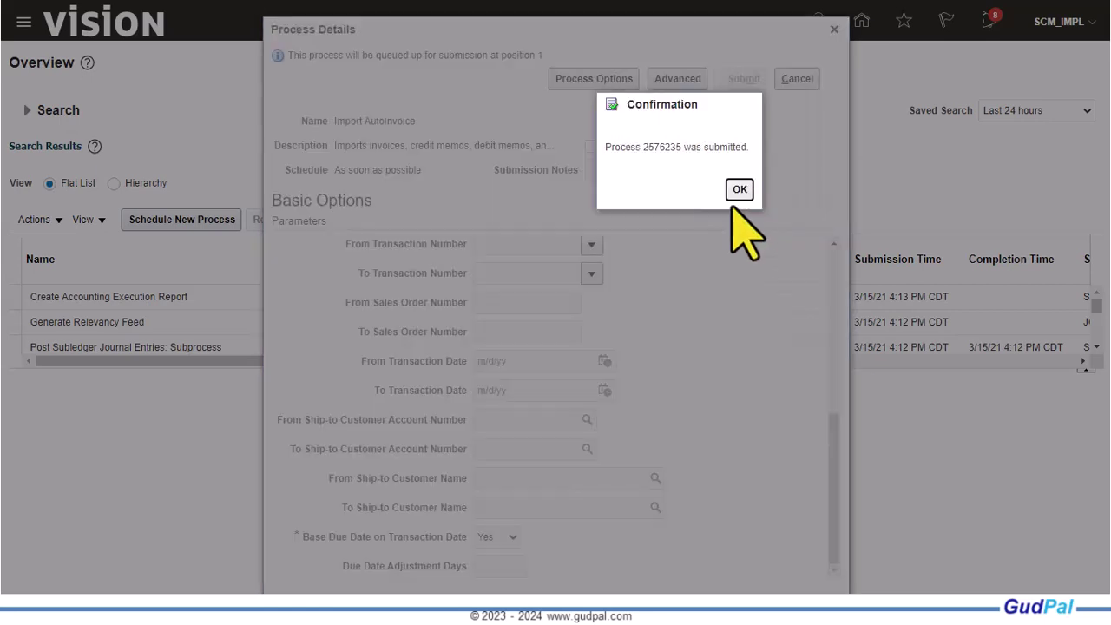
pyautogui.click(738, 189)
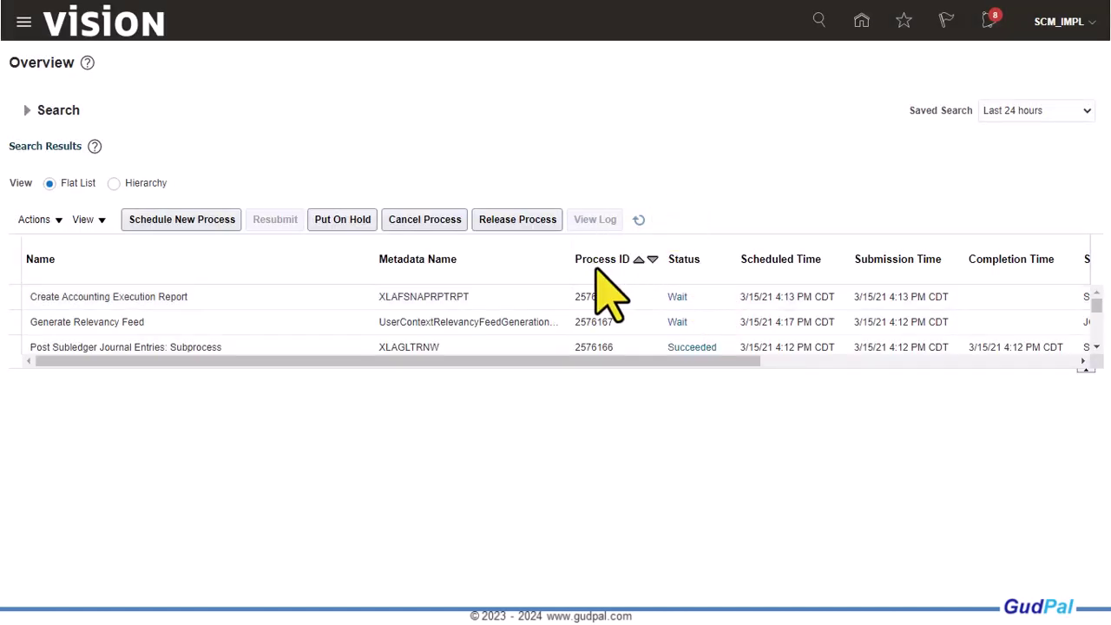
# Refresh the process list repeatedly to monitor the status of Import AutoInvoice and its related processes until they finish
pyautogui.click(614, 325)
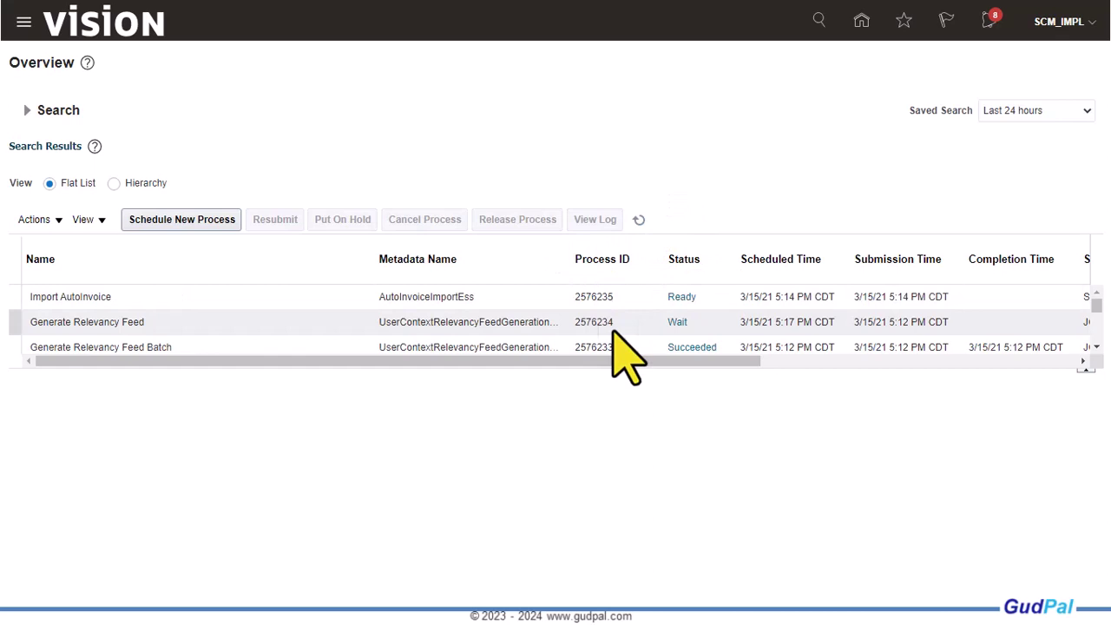
pyautogui.click(265, 300)
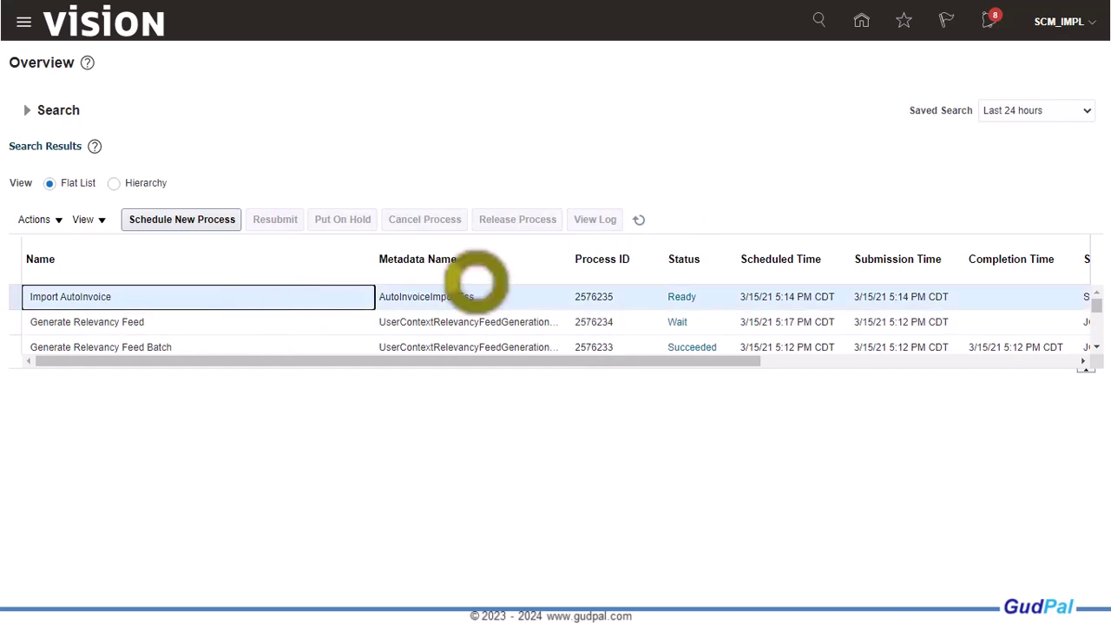
pyautogui.click(638, 219)
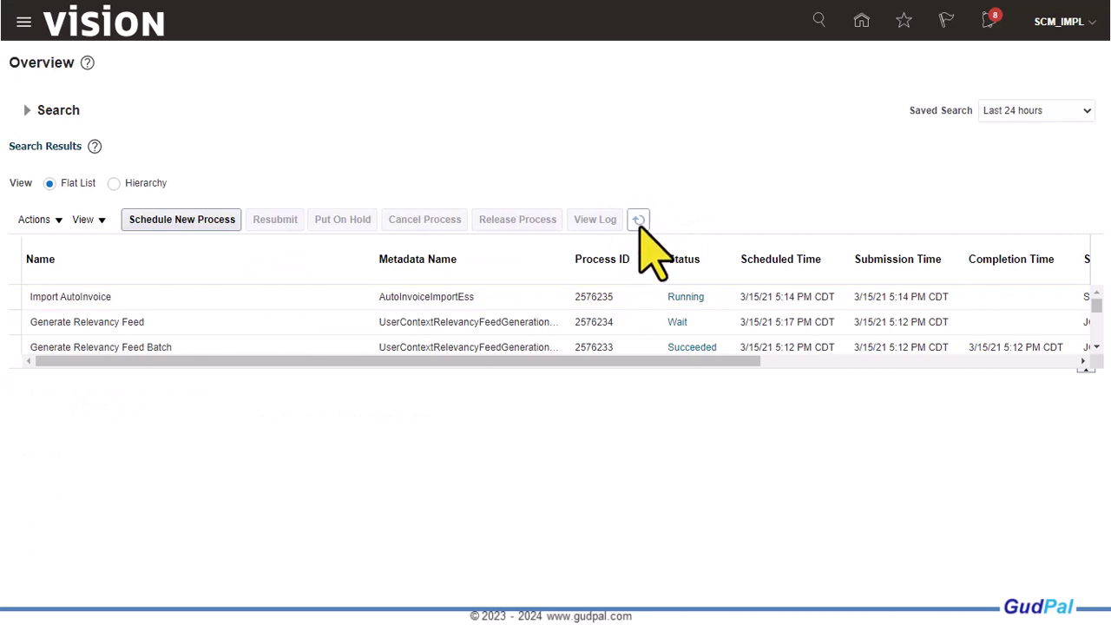
pyautogui.click(639, 220)
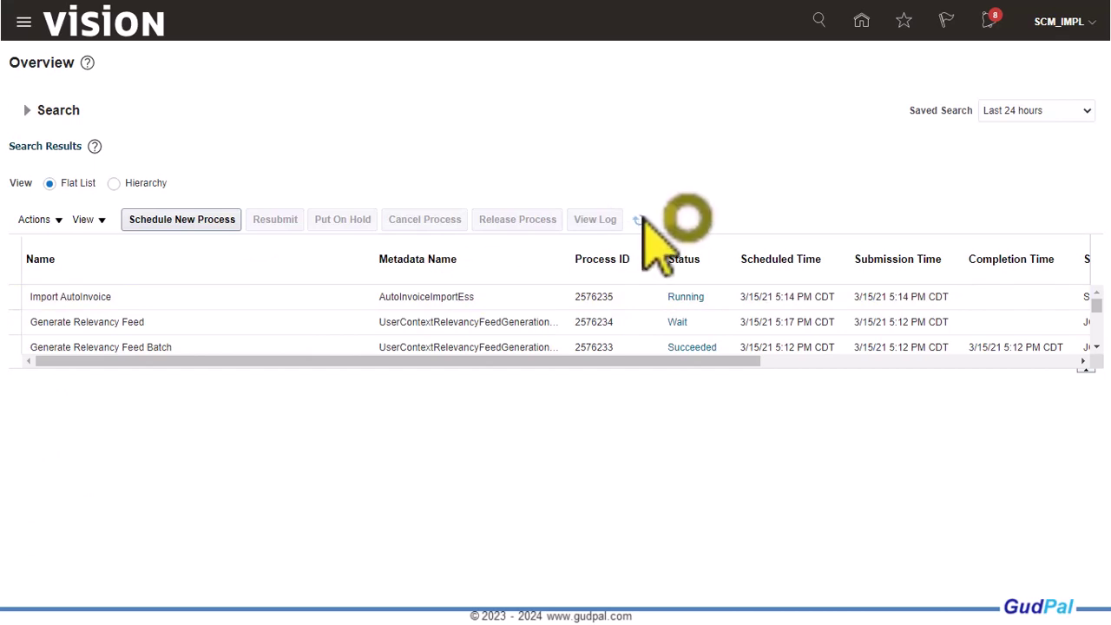
pyautogui.click(638, 220)
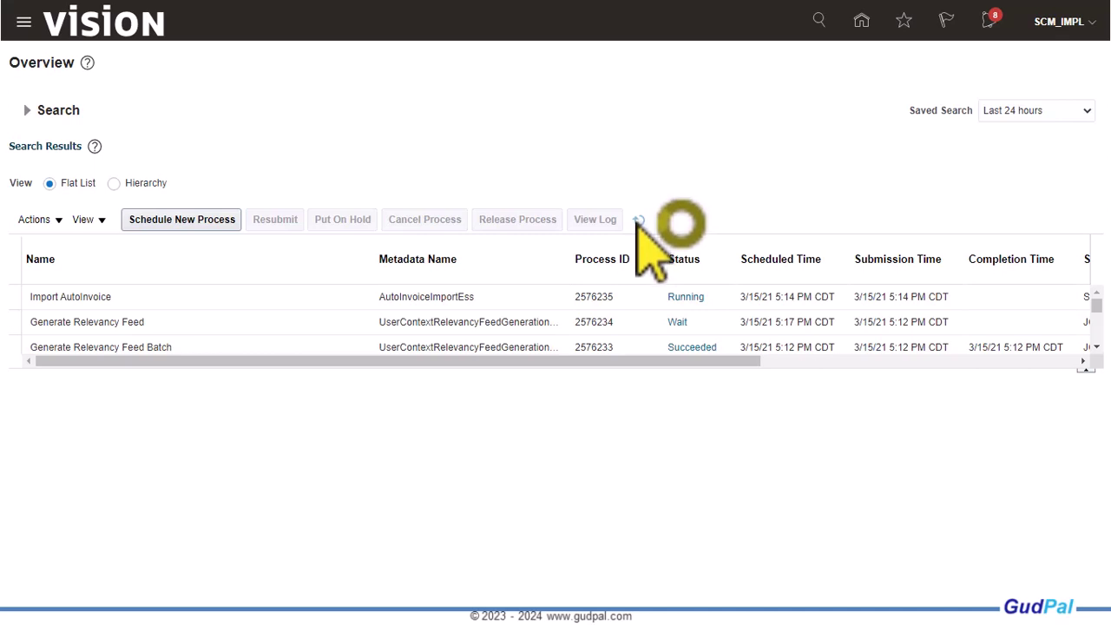
pyautogui.click(638, 221)
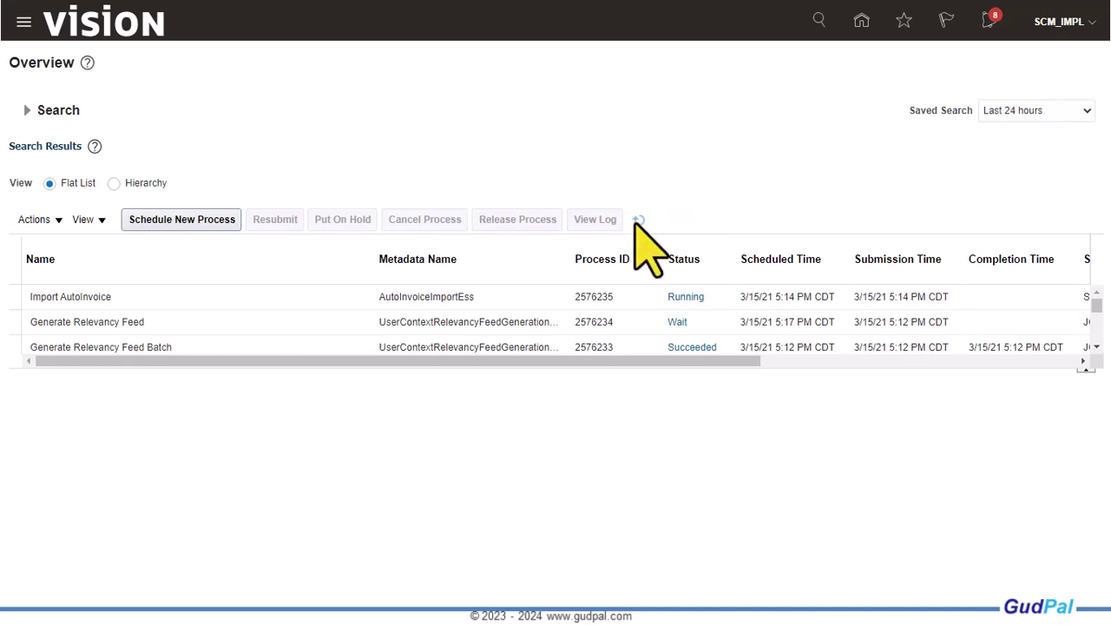
pyautogui.click(639, 221)
pyautogui.click(637, 220)
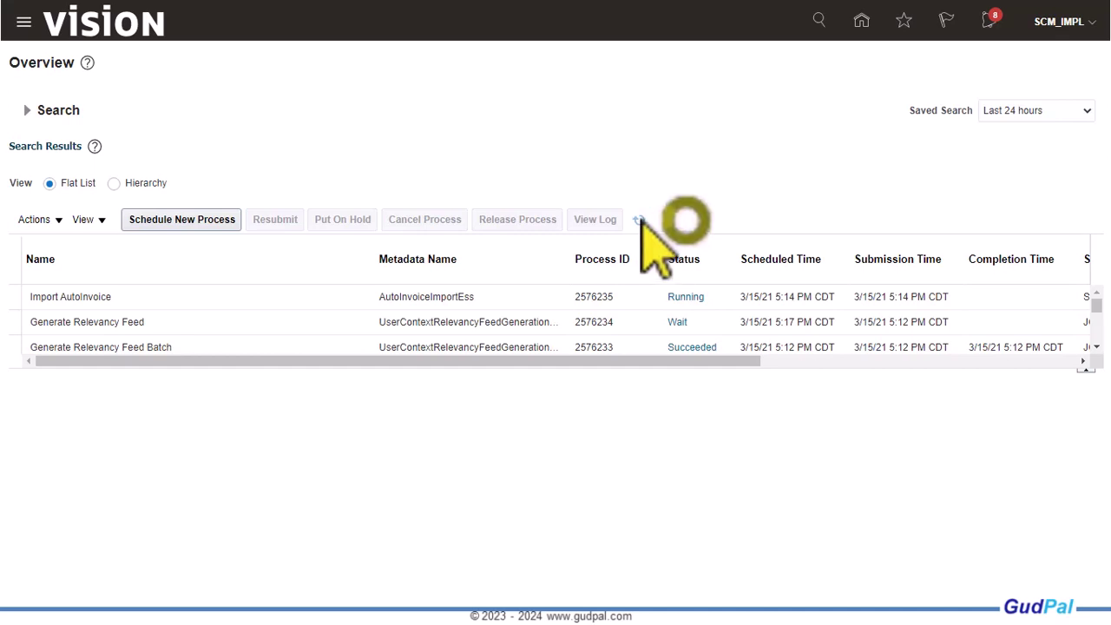
pyautogui.click(639, 220)
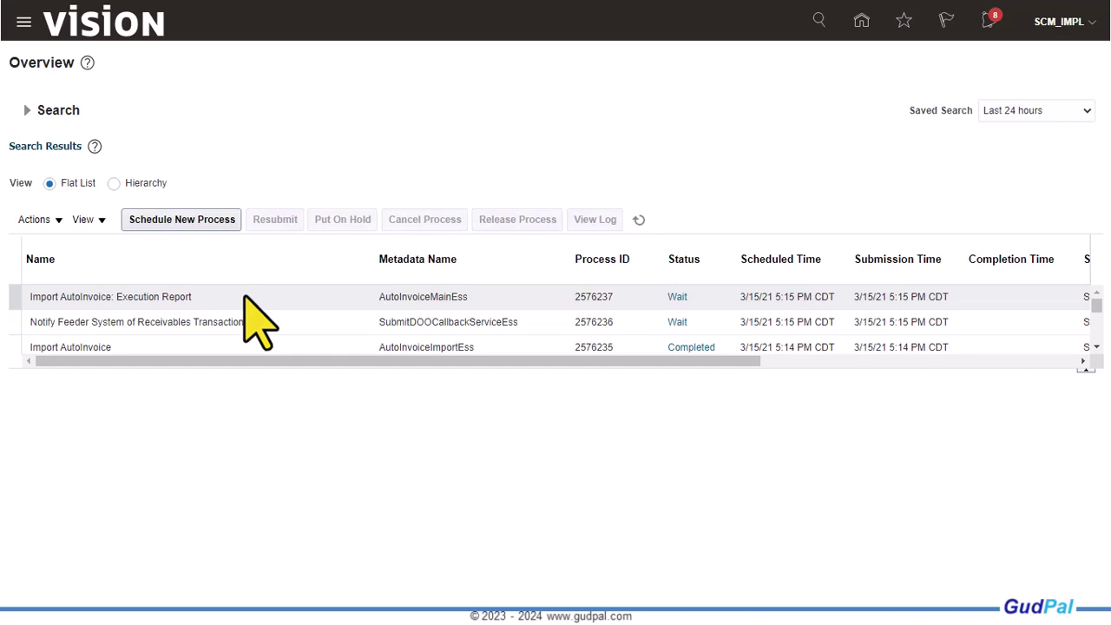
pyautogui.click(639, 220)
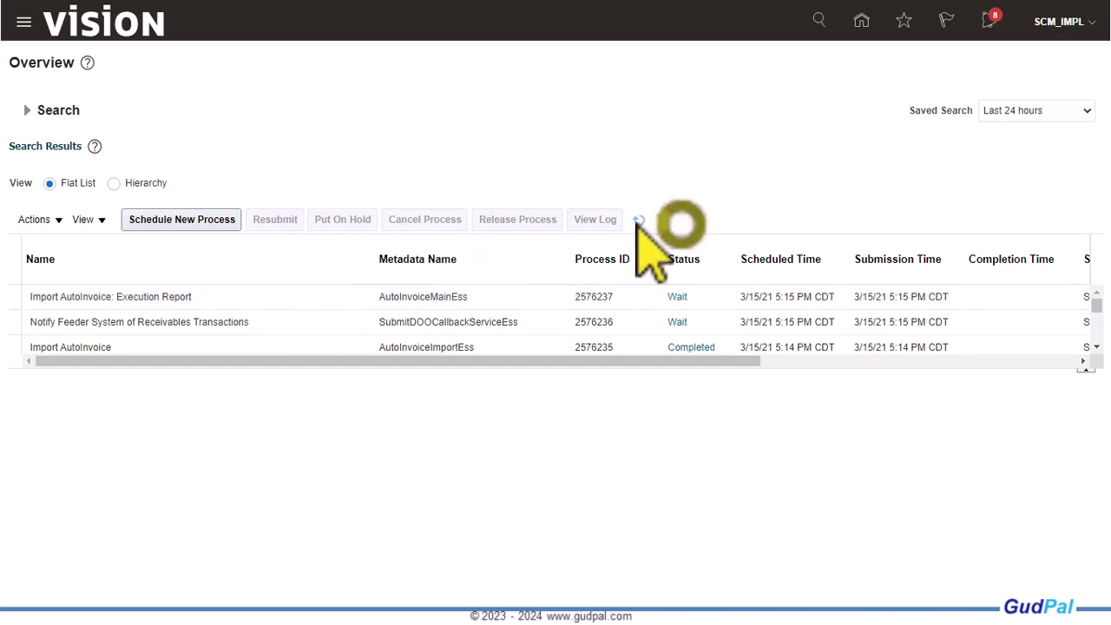
pyautogui.click(639, 220)
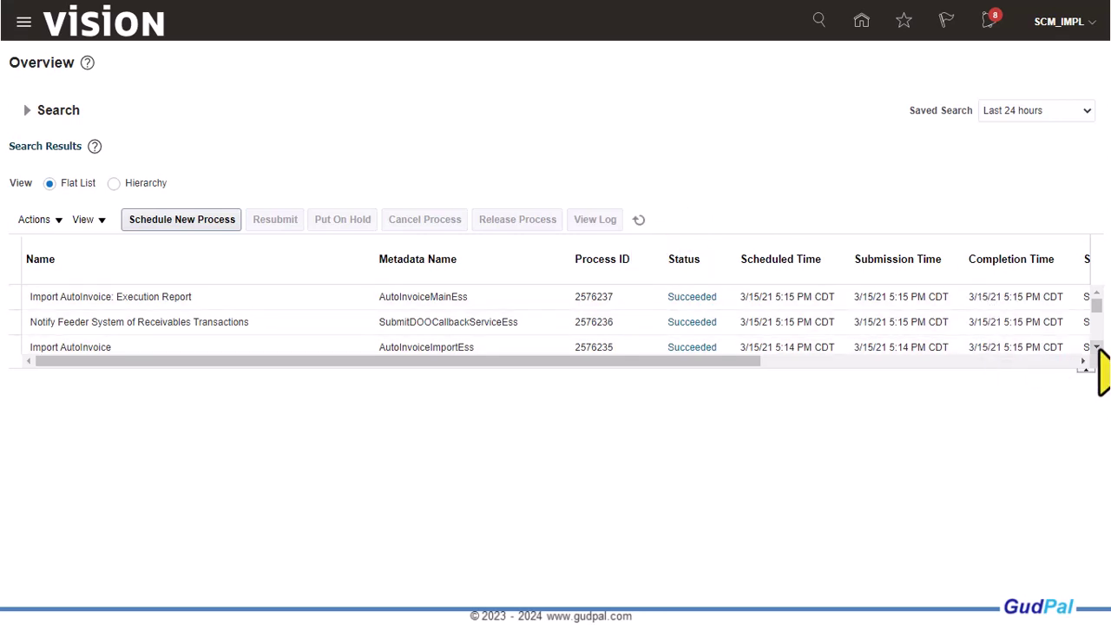
# Refresh the process list again to check the status of the Import AutoInvoice: Execution Report and its neighbouring processes
pyautogui.click(1096, 346)
pyautogui.click(638, 219)
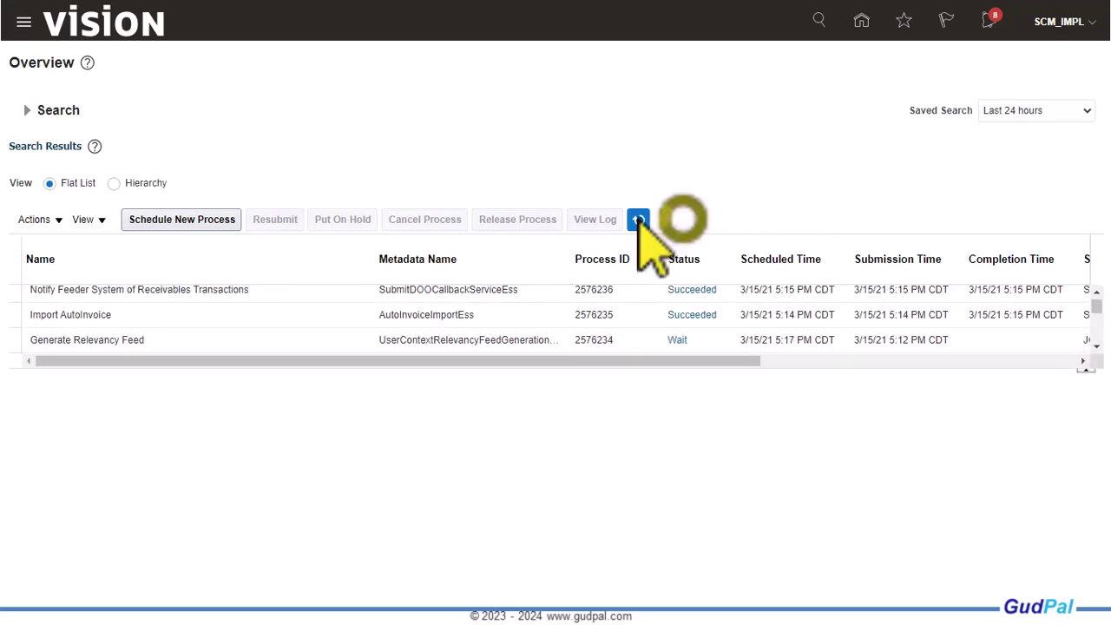
pyautogui.click(638, 220)
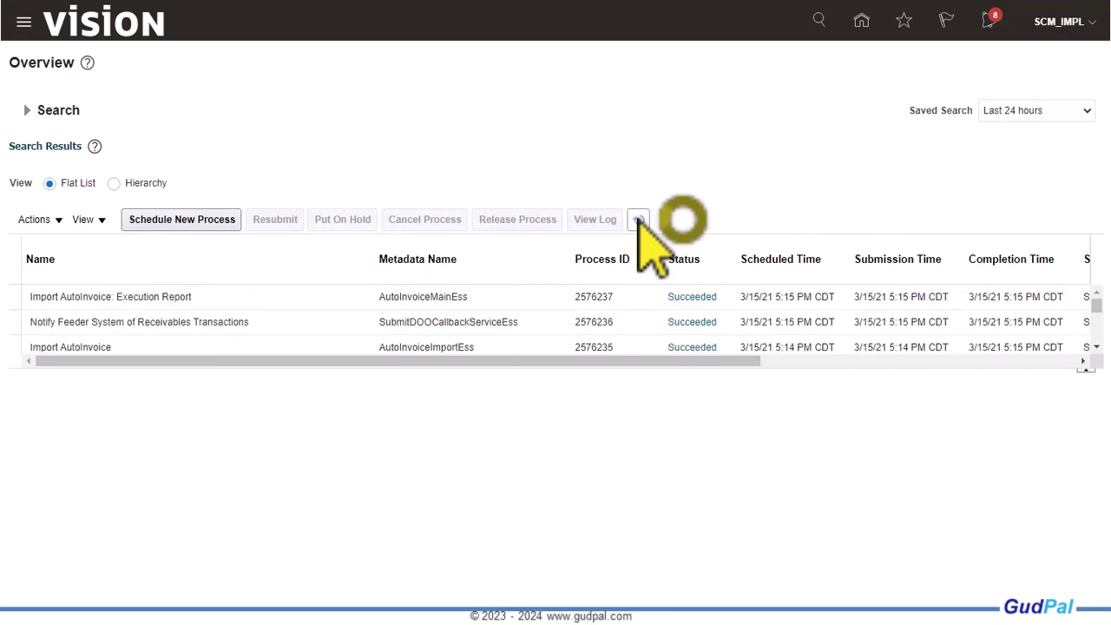
pyautogui.click(638, 220)
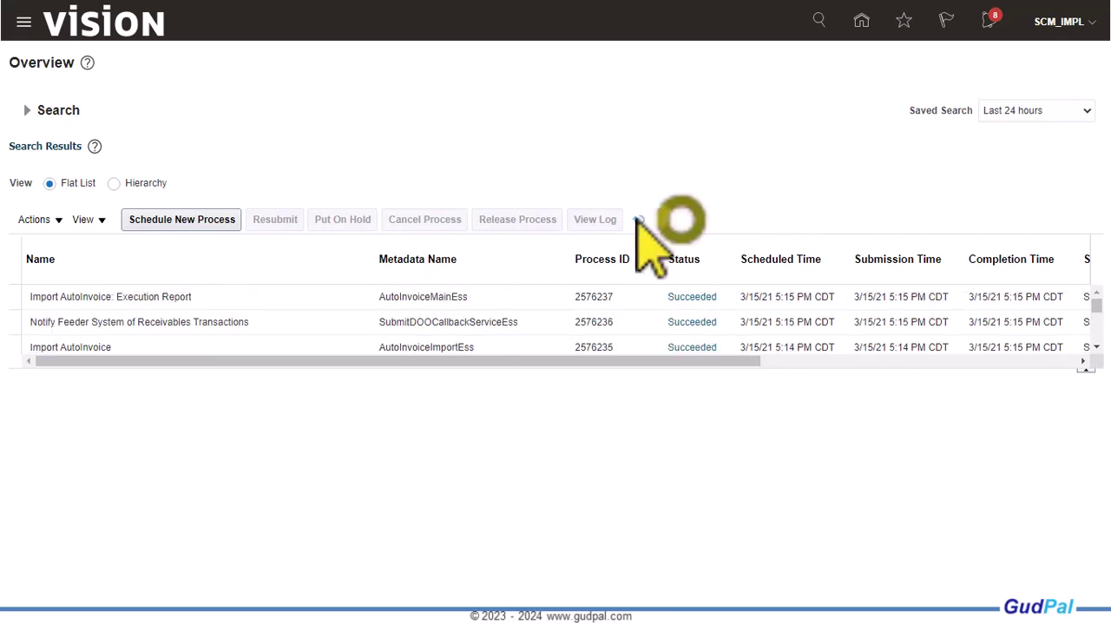
# Show the details of the Import AutoInvoice: Execution Report process, check its log attachment and open its Auto Invoice Execution Report output
pyautogui.click(249, 299)
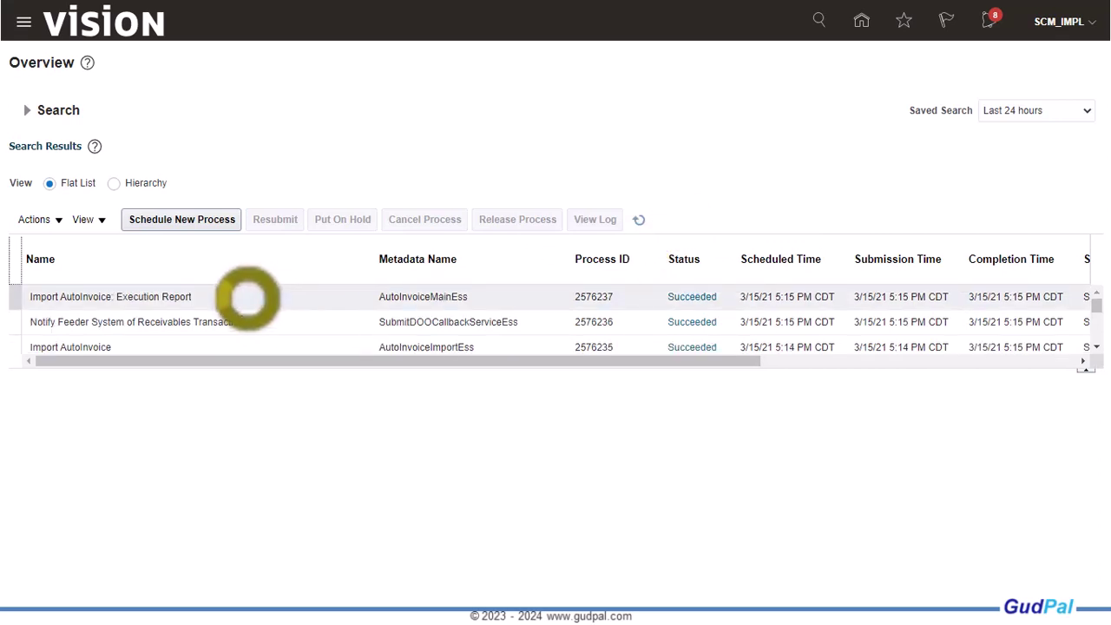
pyautogui.click(232, 296)
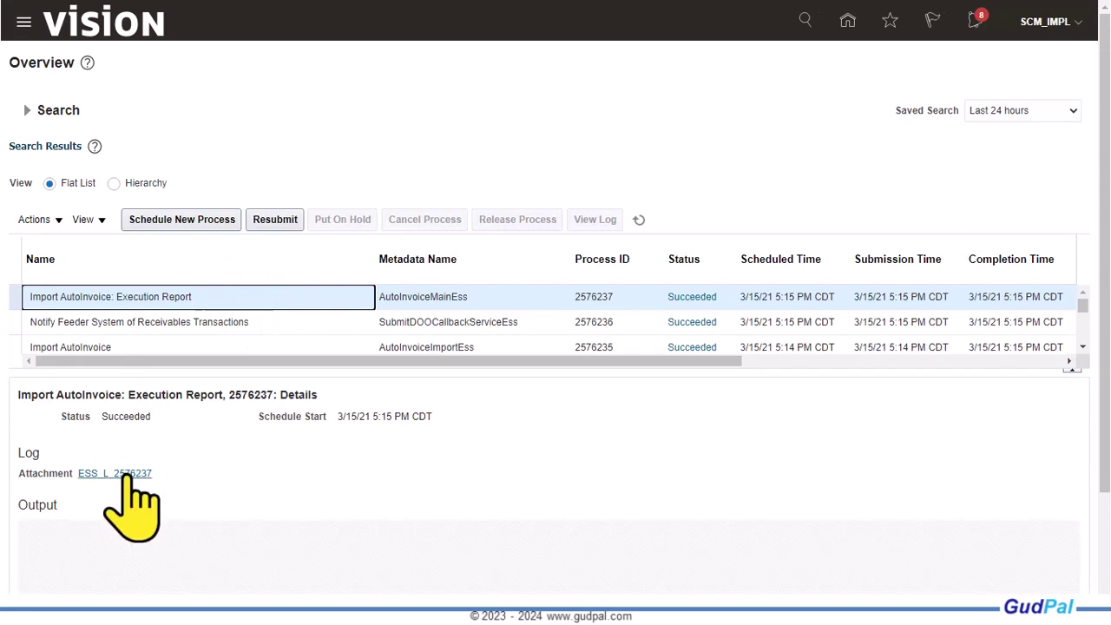
pyautogui.click(130, 475)
pyautogui.scroll(-2, 201, 447)
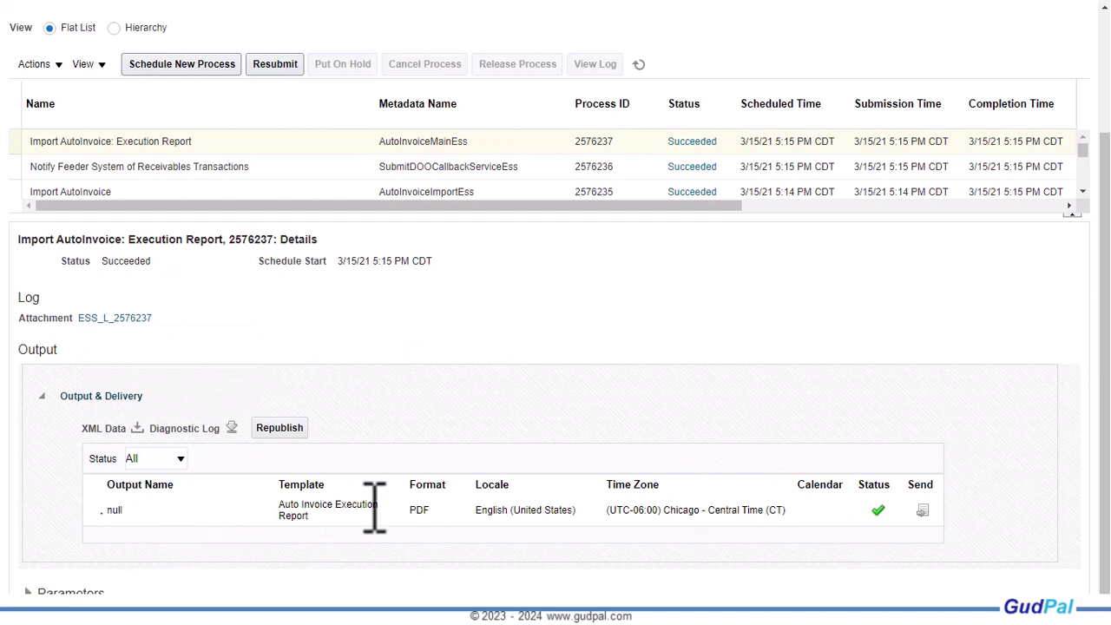
pyautogui.click(104, 512)
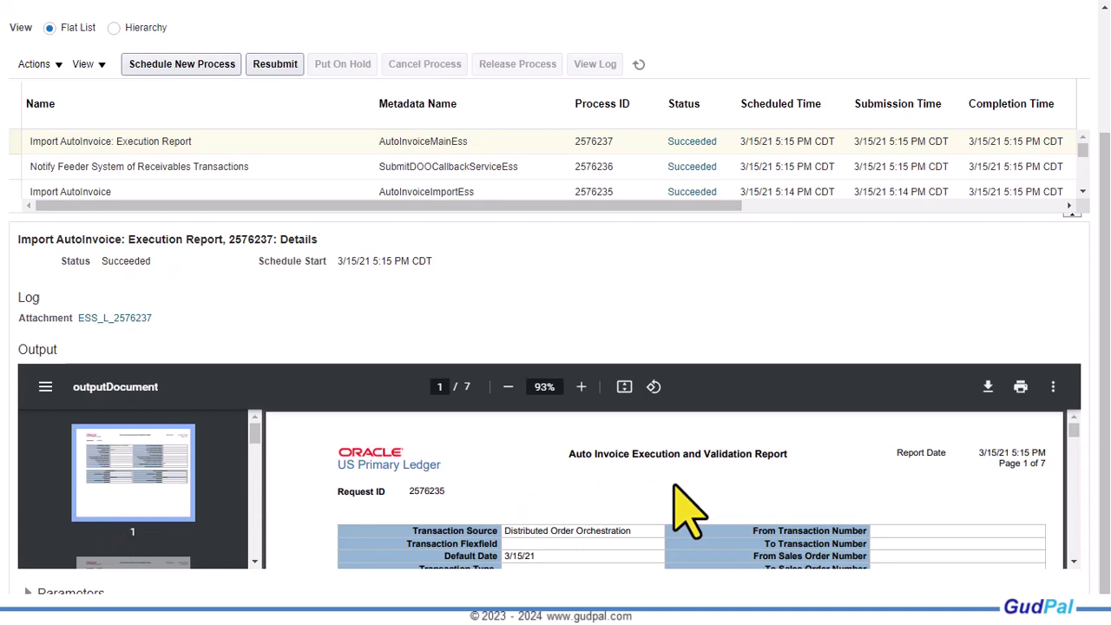
# Examine the interface line and salesperson summary and the Created Transactions table in the embedded execution report
pyautogui.scroll(-10, 685, 511)
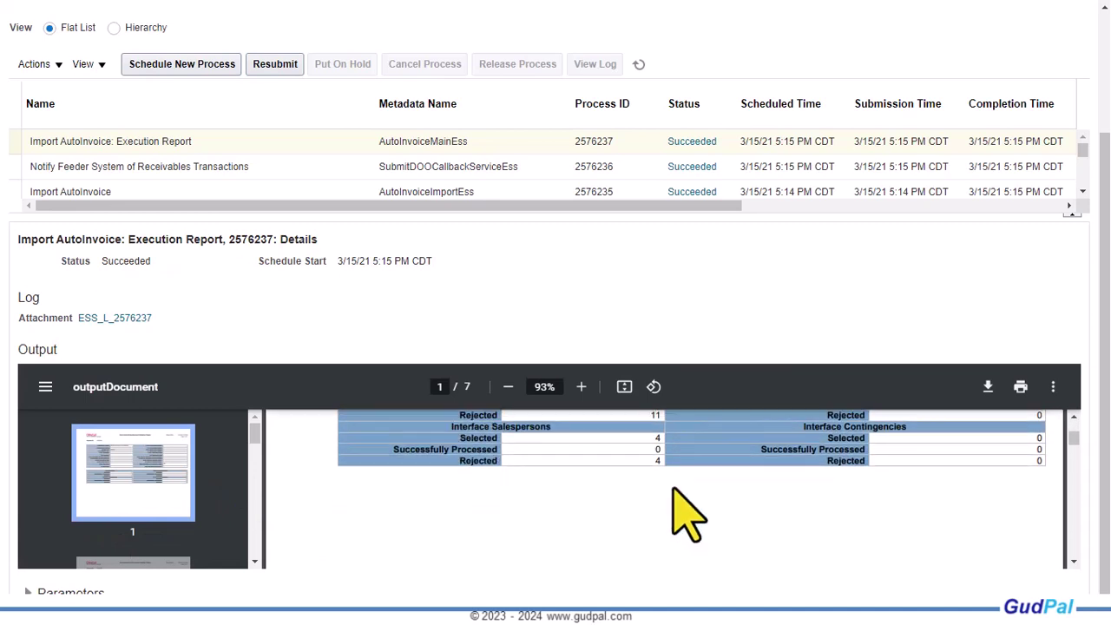
pyautogui.scroll(2, 685, 516)
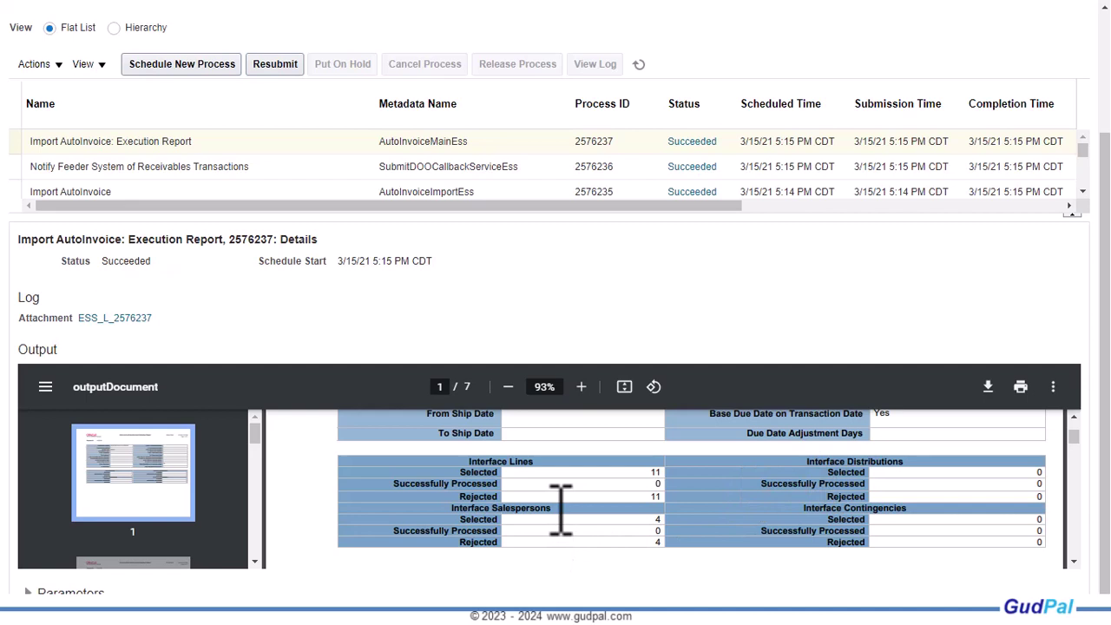
pyautogui.scroll(-1, 560, 508)
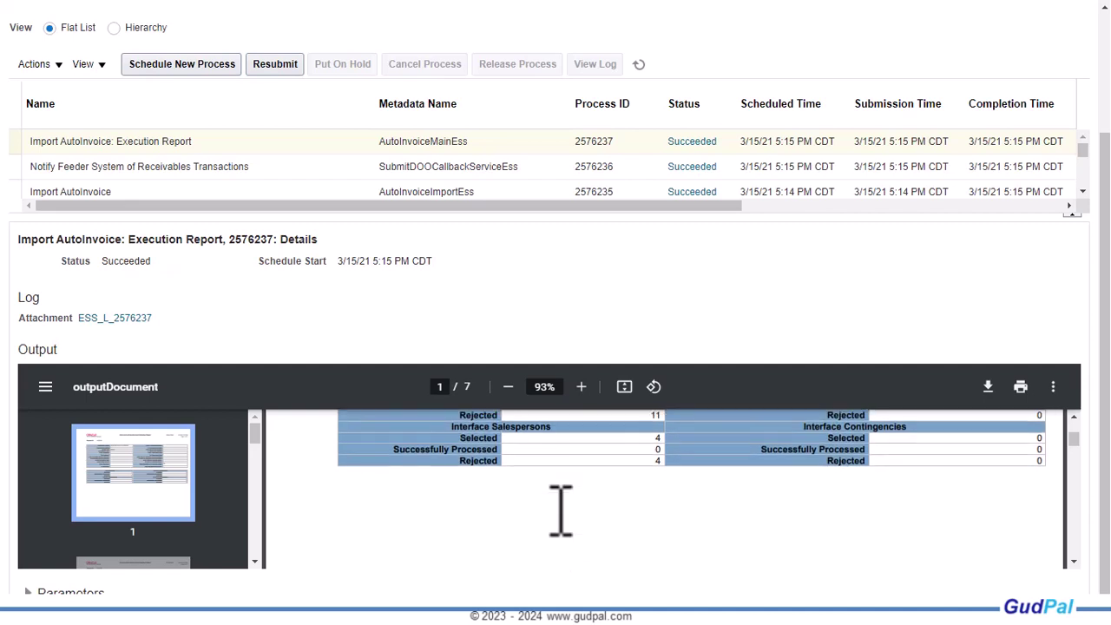
pyautogui.scroll(1, 559, 508)
pyautogui.scroll(-5, 562, 530)
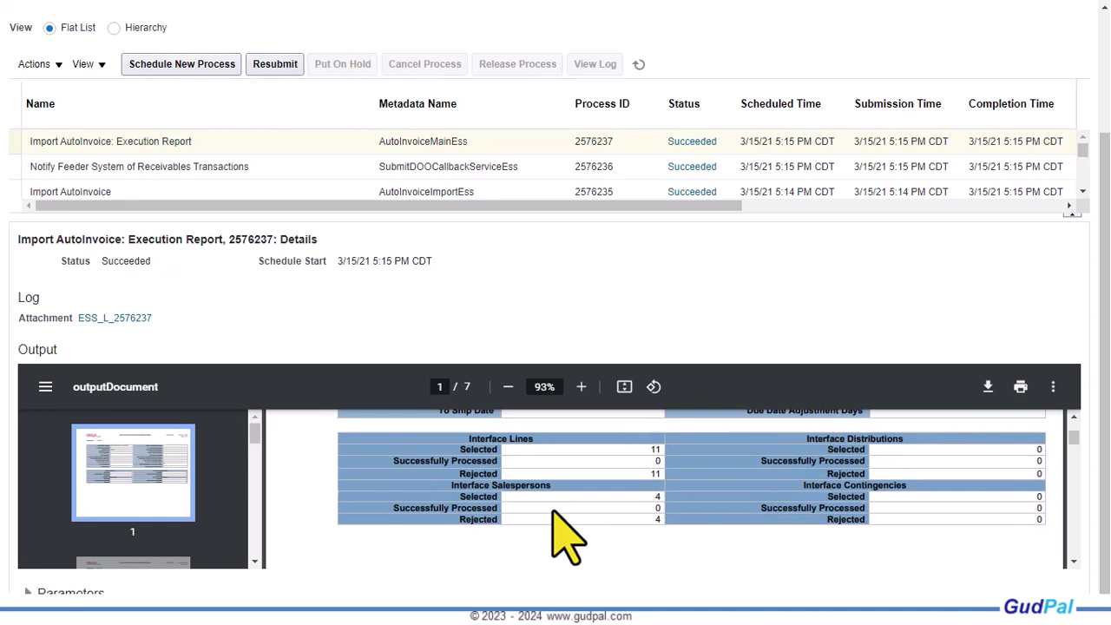
pyautogui.scroll(-3, 559, 510)
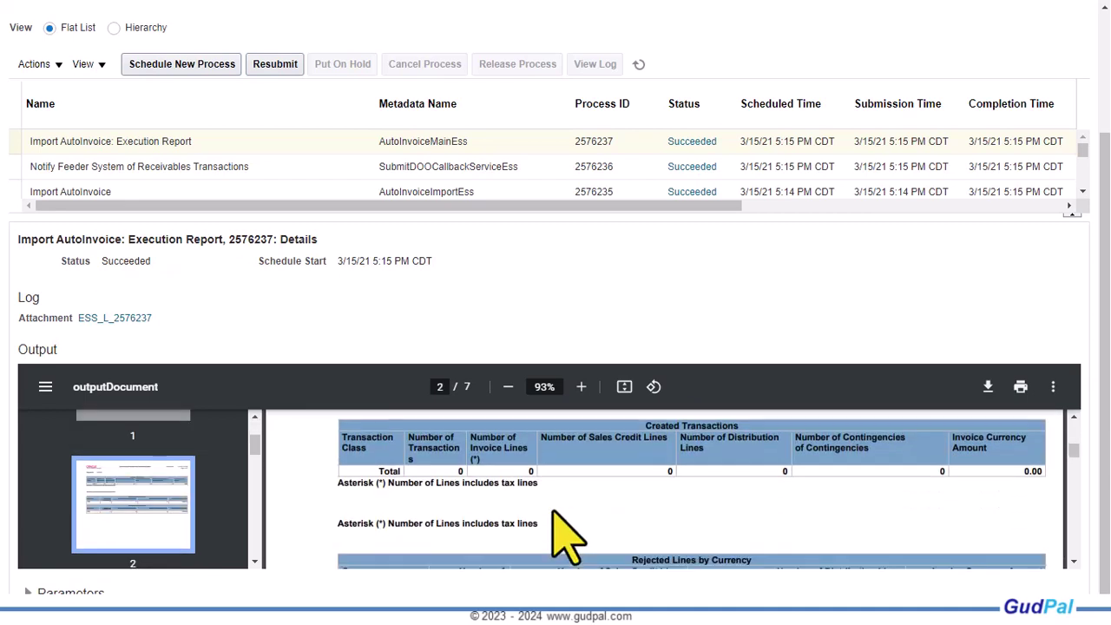
pyautogui.scroll(1, 555, 516)
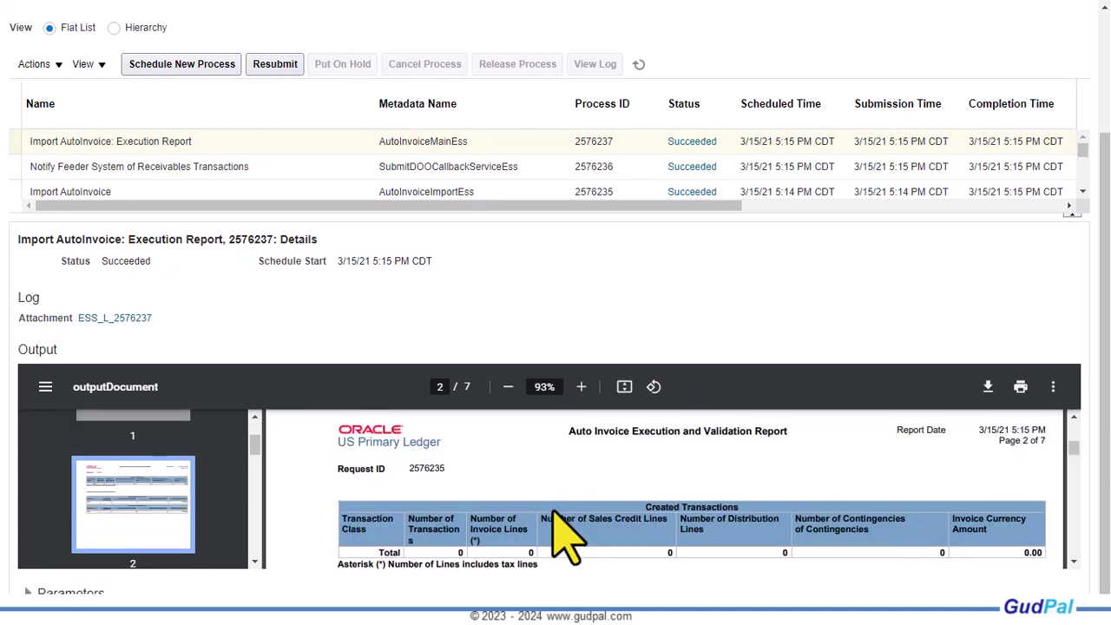
# Save the execution report to Downloads as outputDocument (1).pdf and look through its summary and rejected lines in the full-size view
pyautogui.click(988, 386)
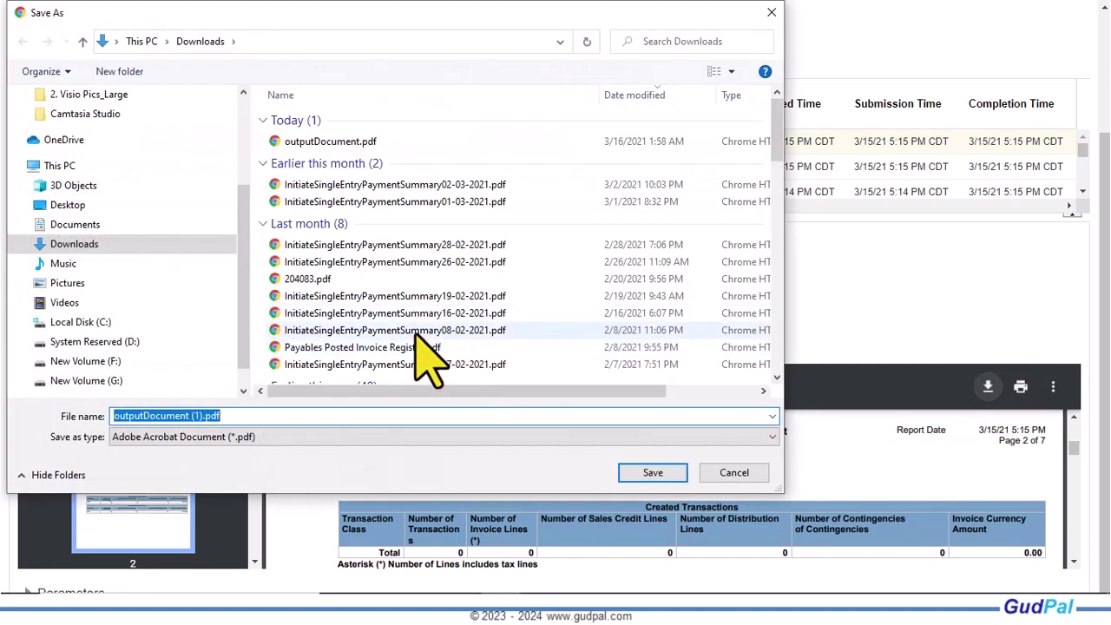
pyautogui.click(650, 473)
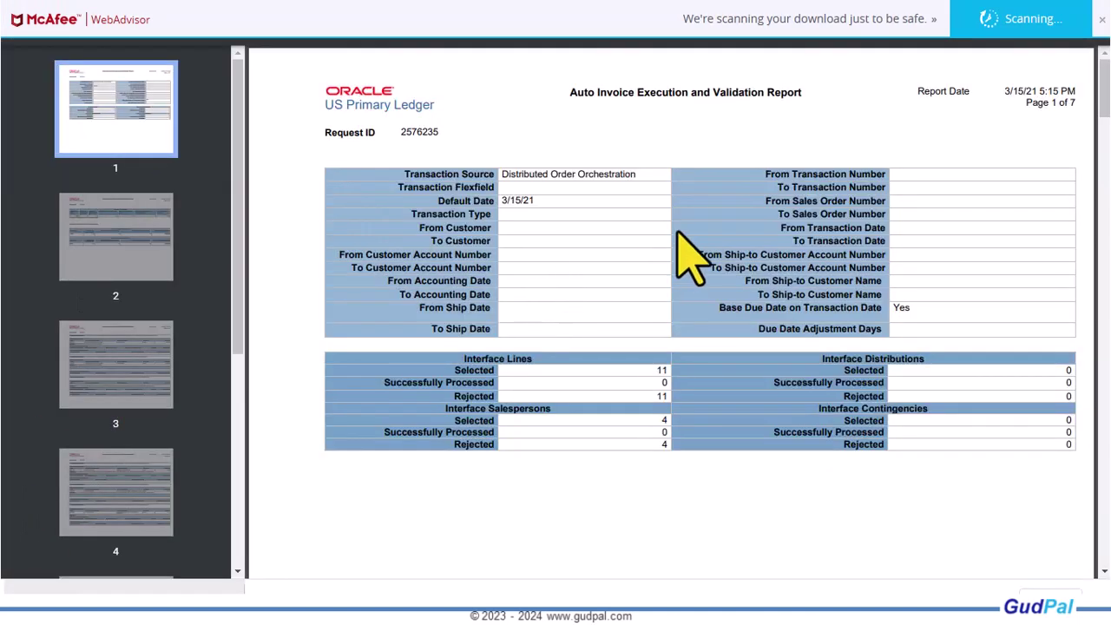
pyautogui.scroll(-6, 694, 260)
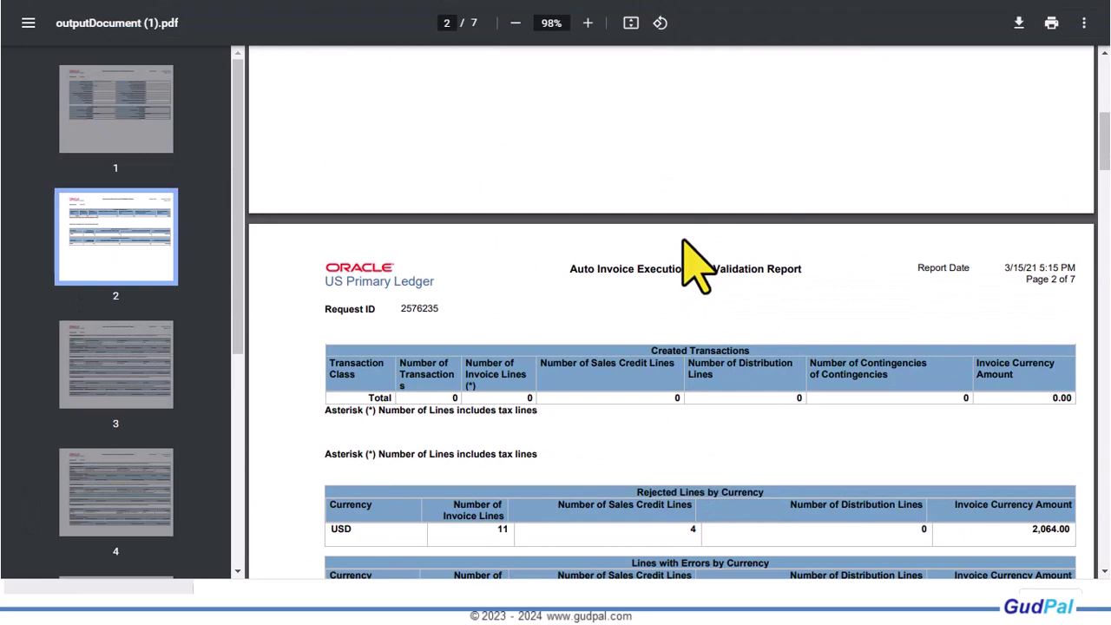
pyautogui.scroll(-8, 694, 265)
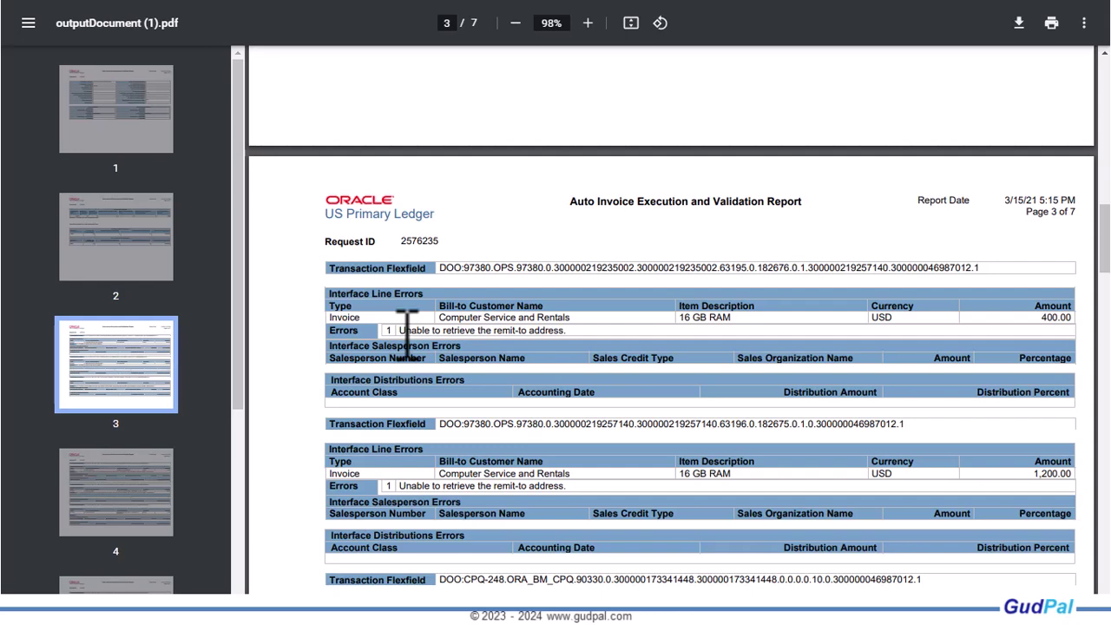
# Read the interface line errors from page 3 to the end of the report, highlighting the first remit-to address error
pyautogui.moveTo(407, 332); pyautogui.dragTo(574, 332)
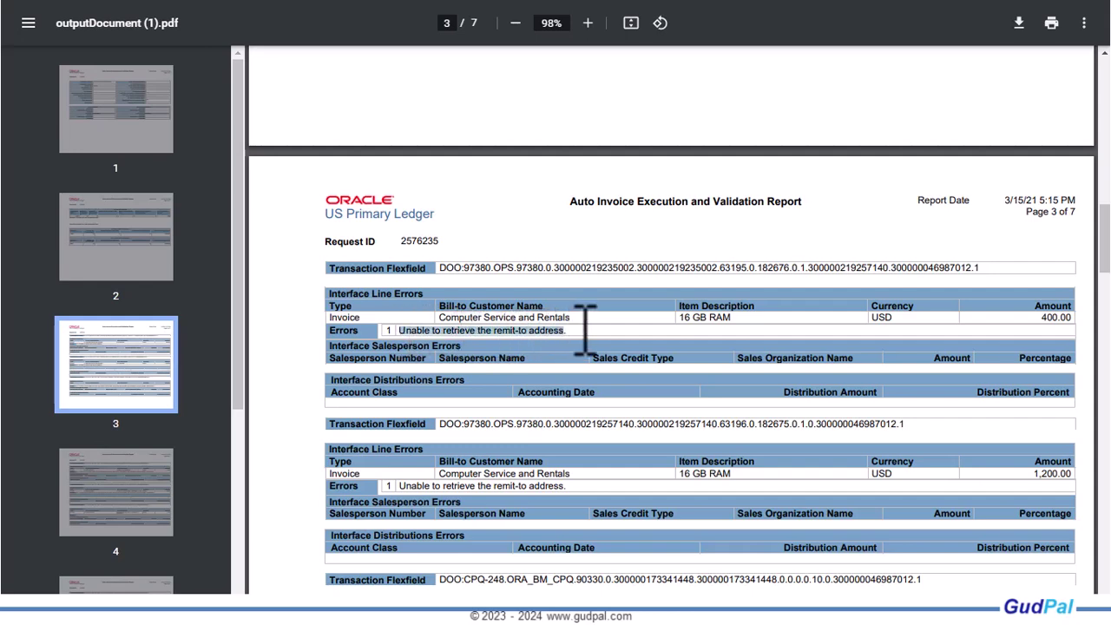
pyautogui.scroll(-1, 587, 338)
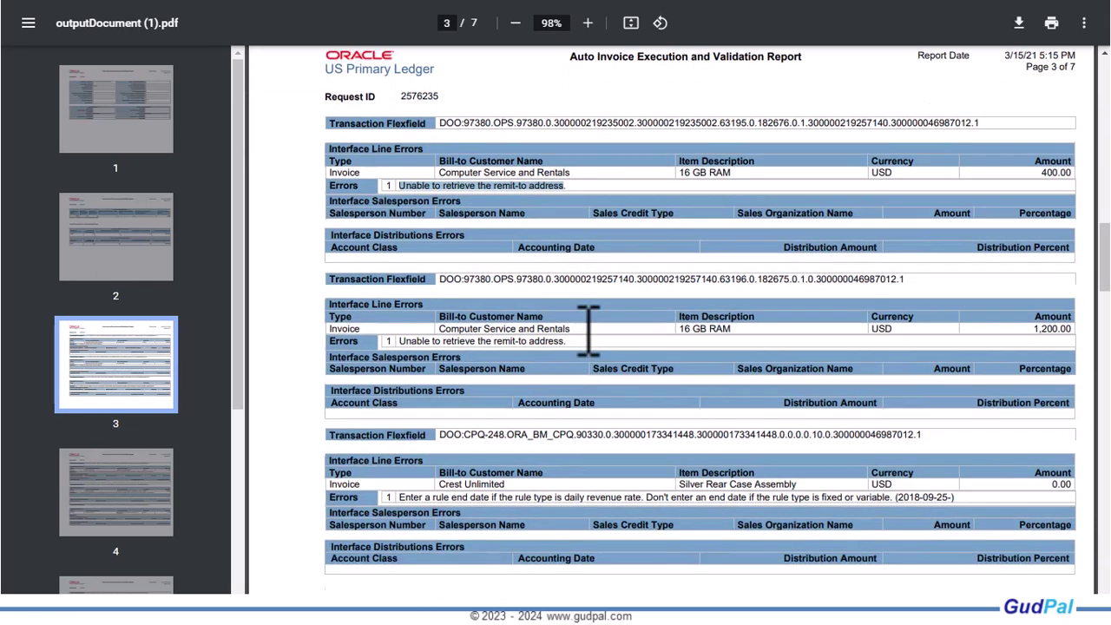
pyautogui.scroll(-2, 587, 330)
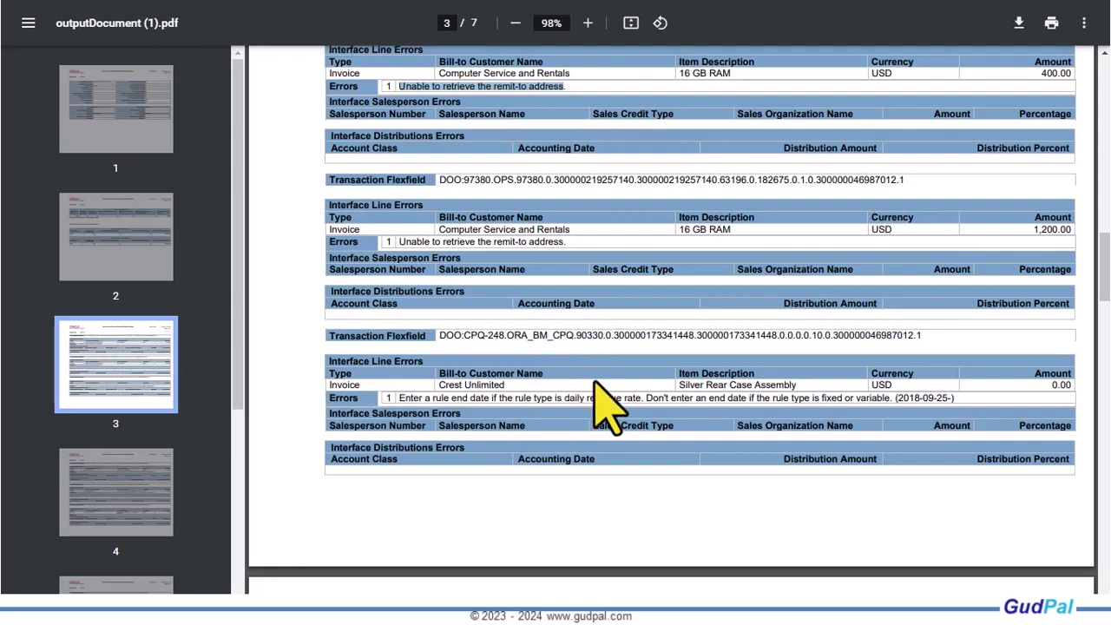
pyautogui.scroll(-3, 605, 399)
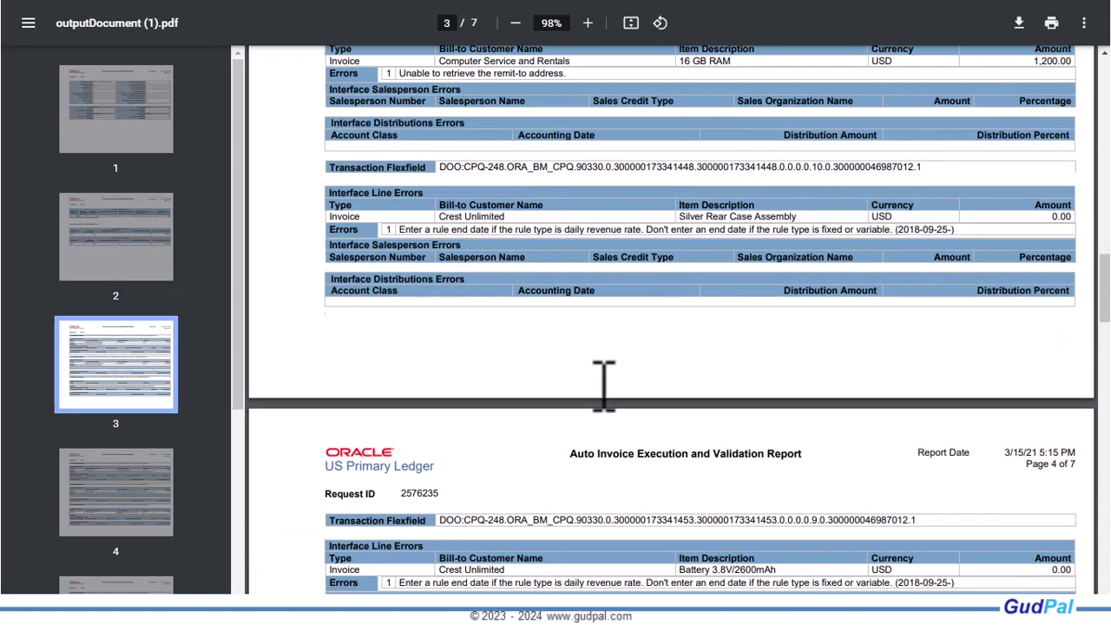
pyautogui.scroll(-2, 605, 386)
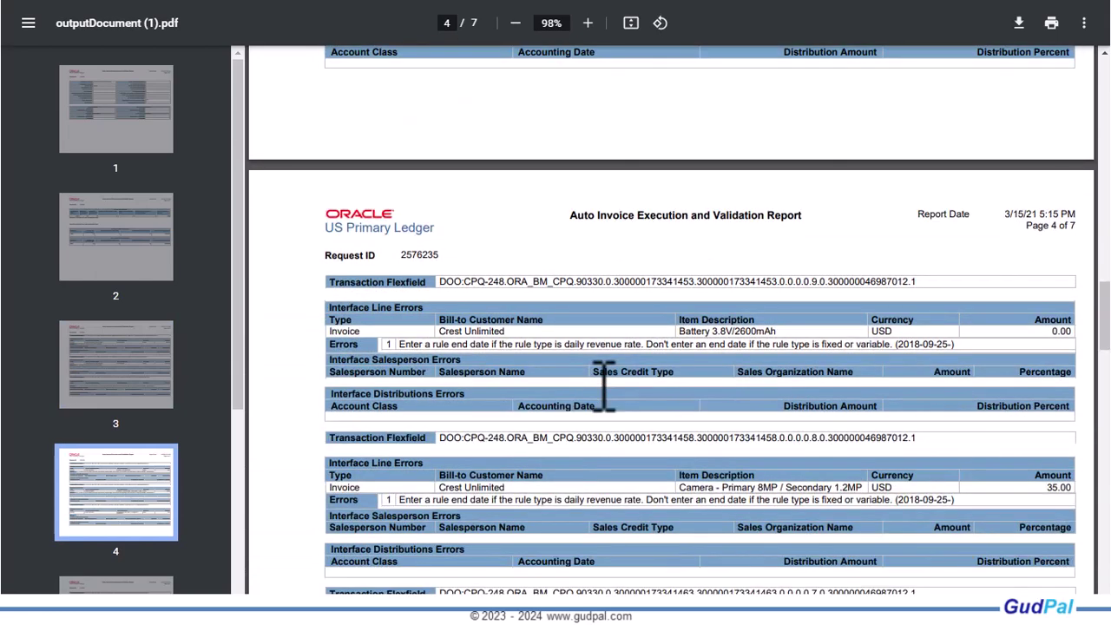
pyautogui.scroll(-6, 604, 386)
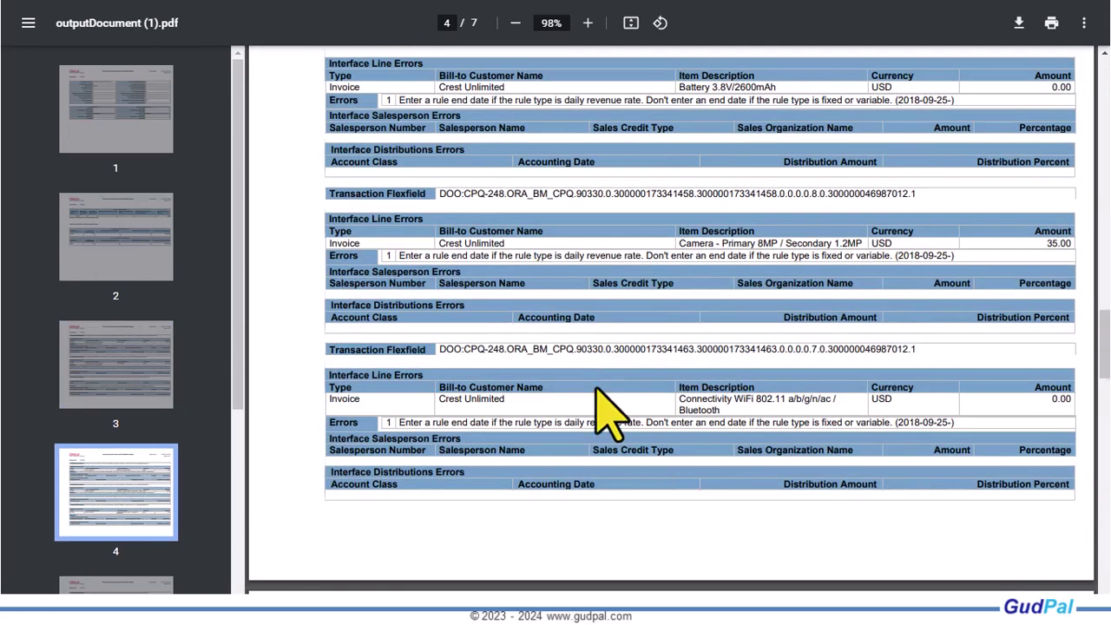
pyautogui.scroll(-6, 612, 416)
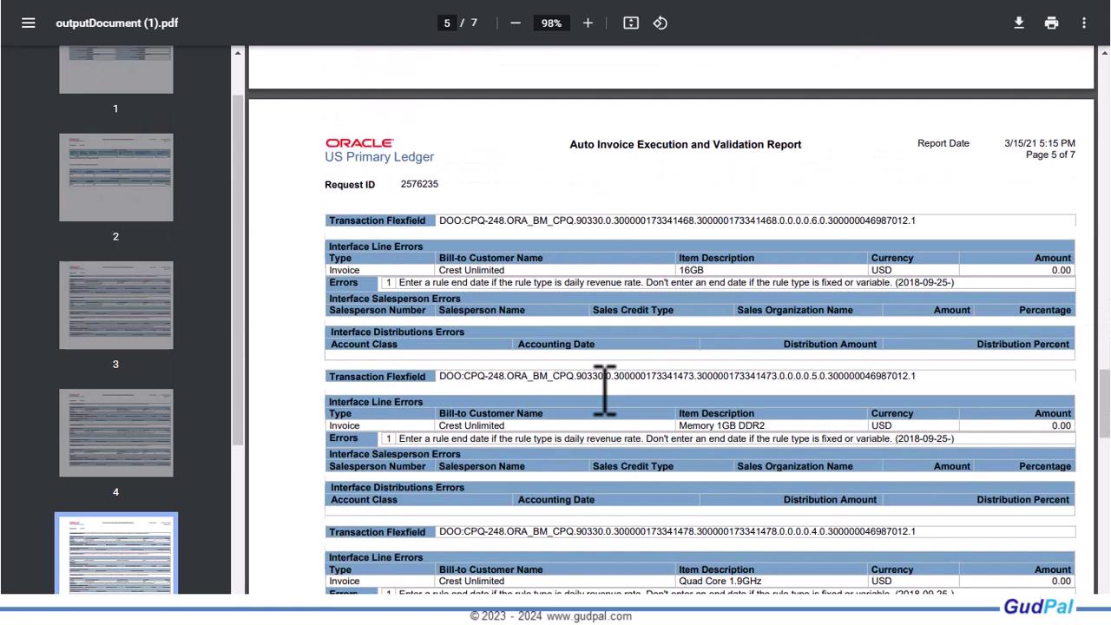
pyautogui.scroll(-3, 604, 391)
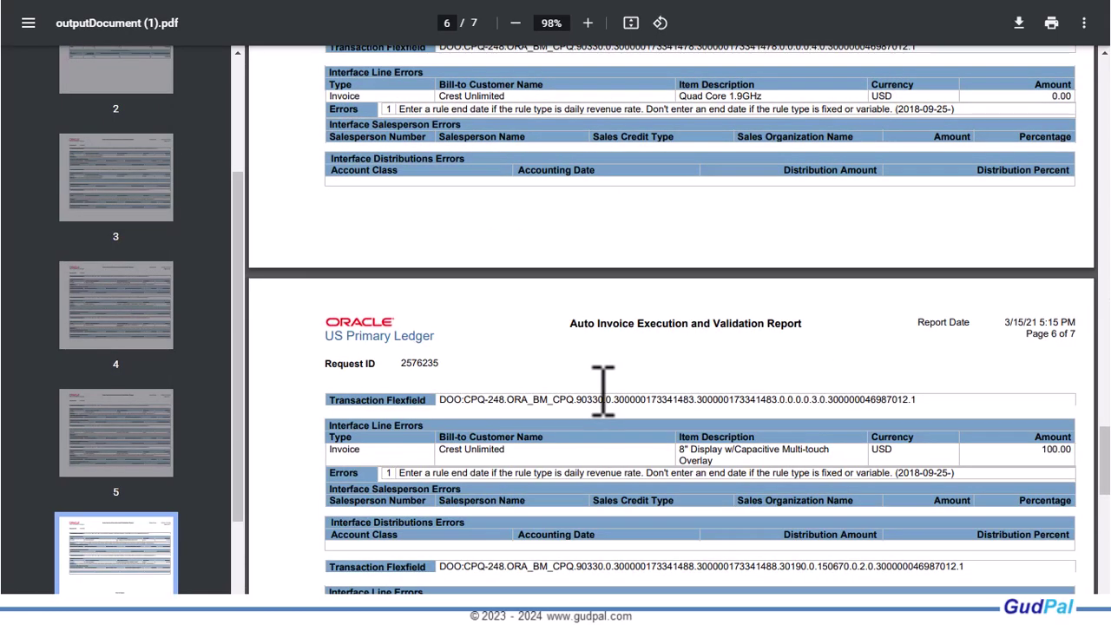
pyautogui.scroll(-2, 603, 390)
pyautogui.scroll(-3, 599, 395)
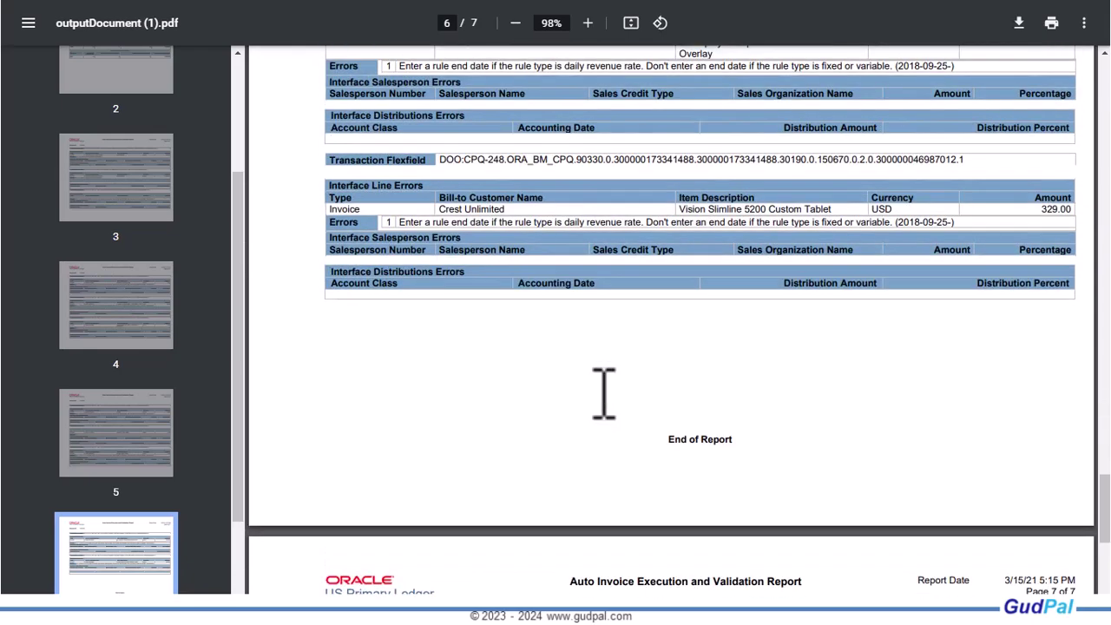
pyautogui.scroll(-4, 604, 392)
pyautogui.scroll(20, 607, 421)
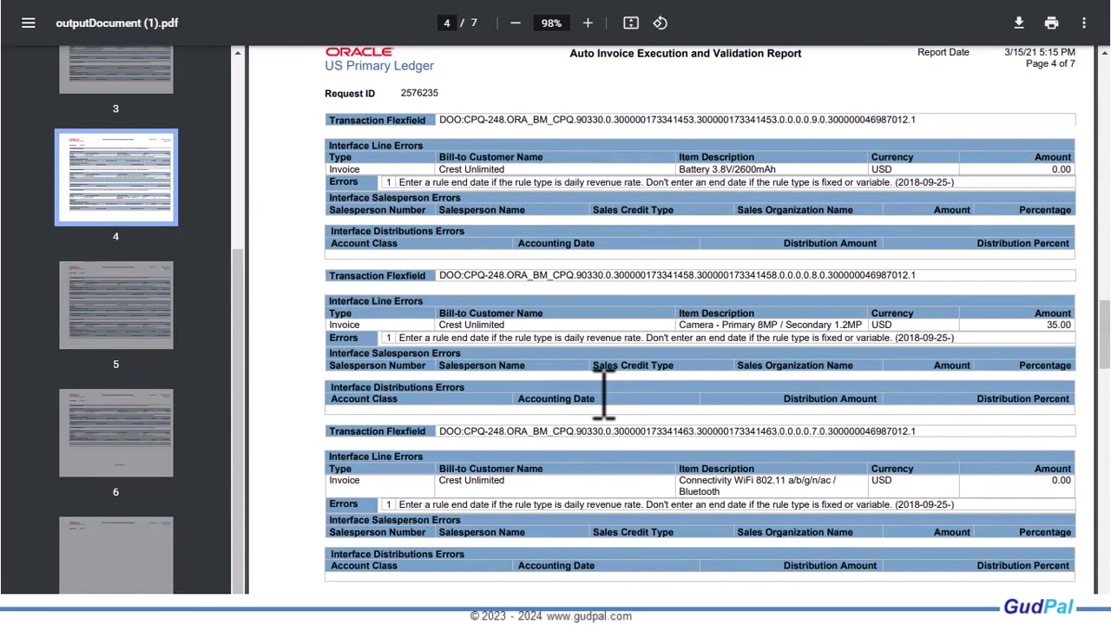
pyautogui.scroll(10, 604, 394)
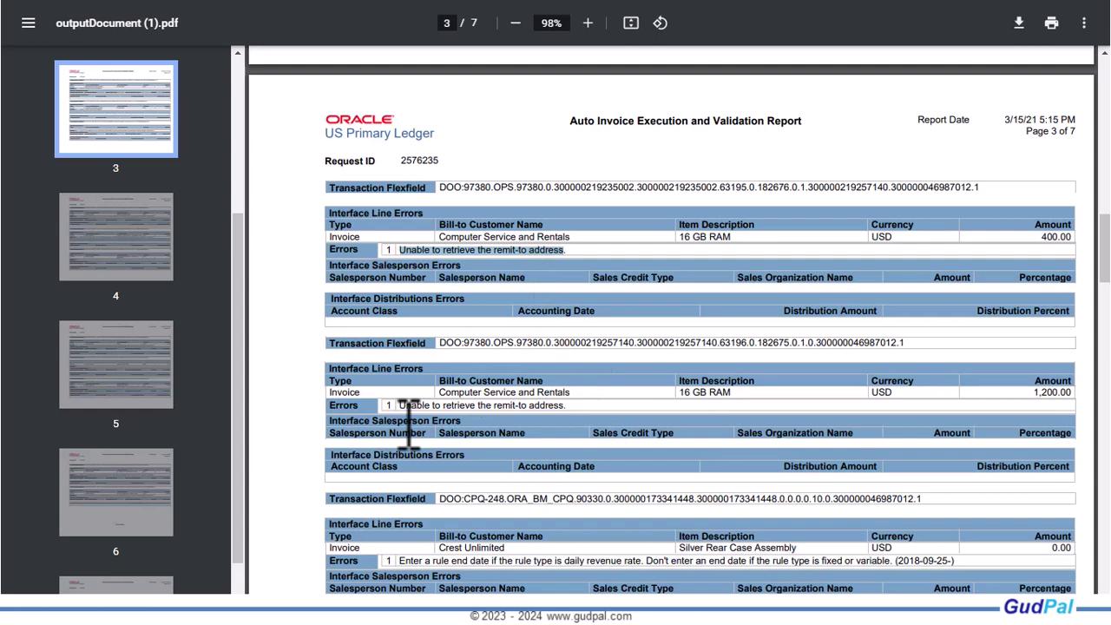
# Copy the error text "Unable to retrieve the remit-to address." from the 1,200.00 invoice line on page 3
pyautogui.moveTo(407, 407); pyautogui.dragTo(576, 416)
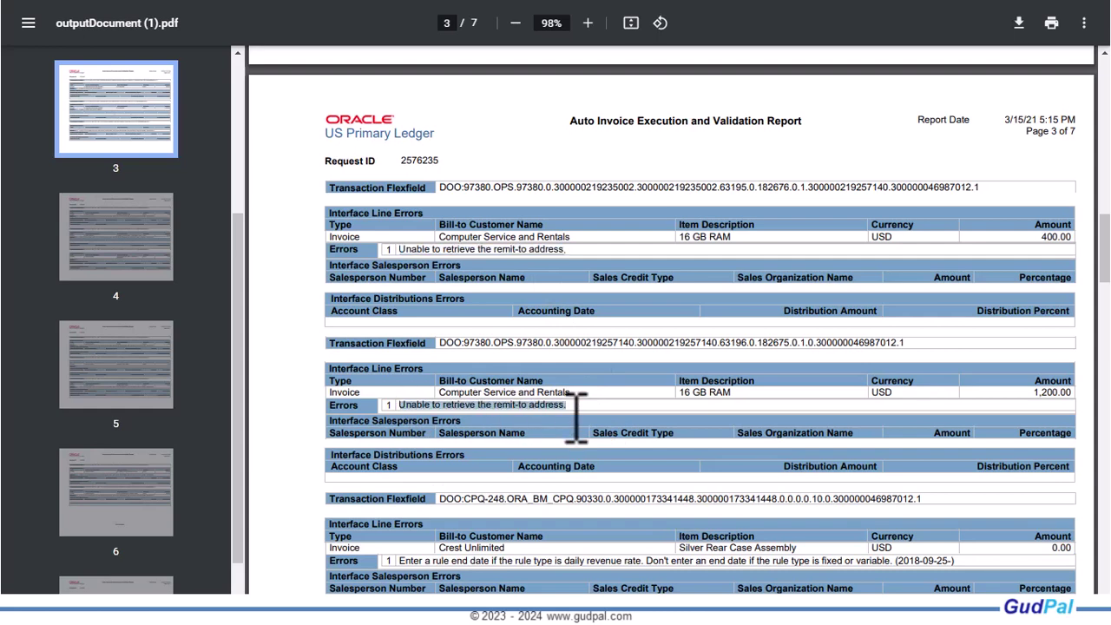
pyautogui.rightClick(552, 406)
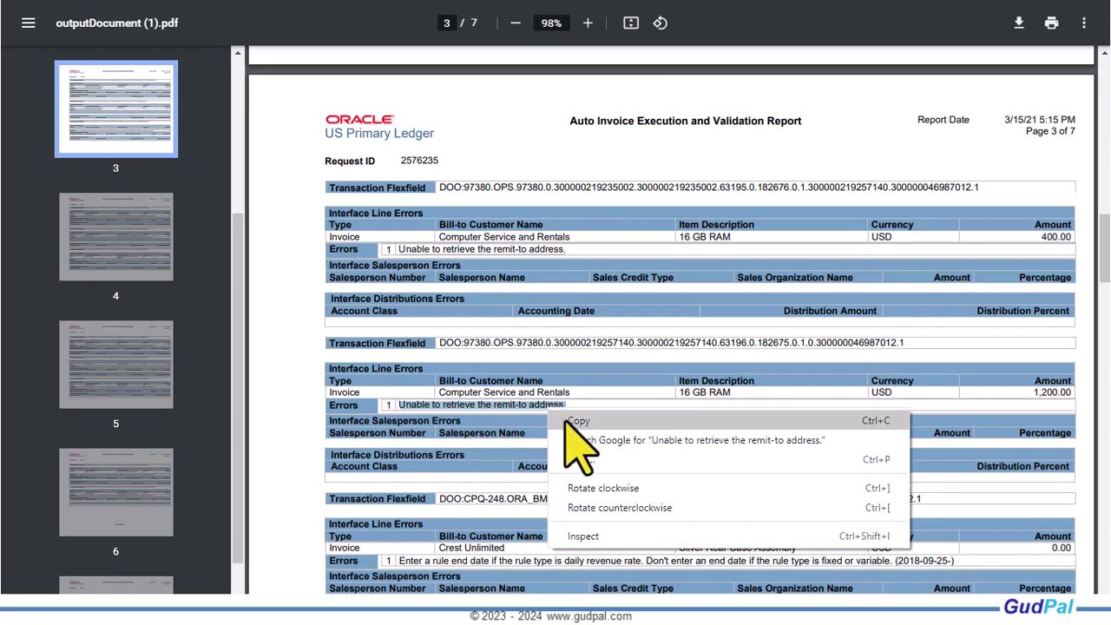
pyautogui.click(574, 415)
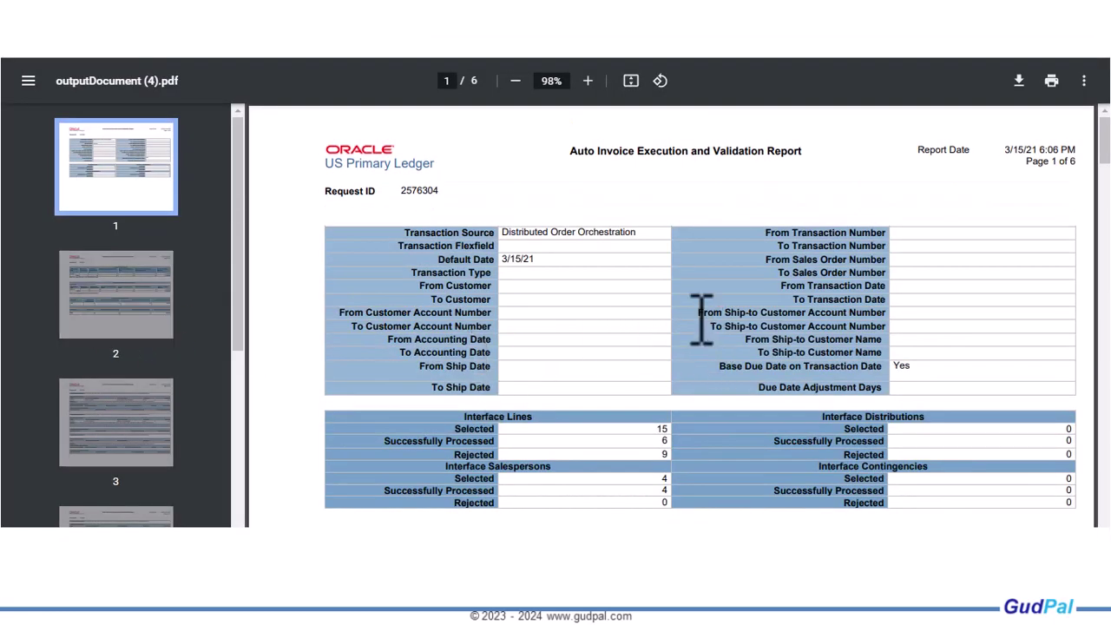
# Review the selected, processed and rejected line summary in outputDocument (4).pdf, then close it and return to the scheduled processes list
pyautogui.scroll(-1, 699, 321)
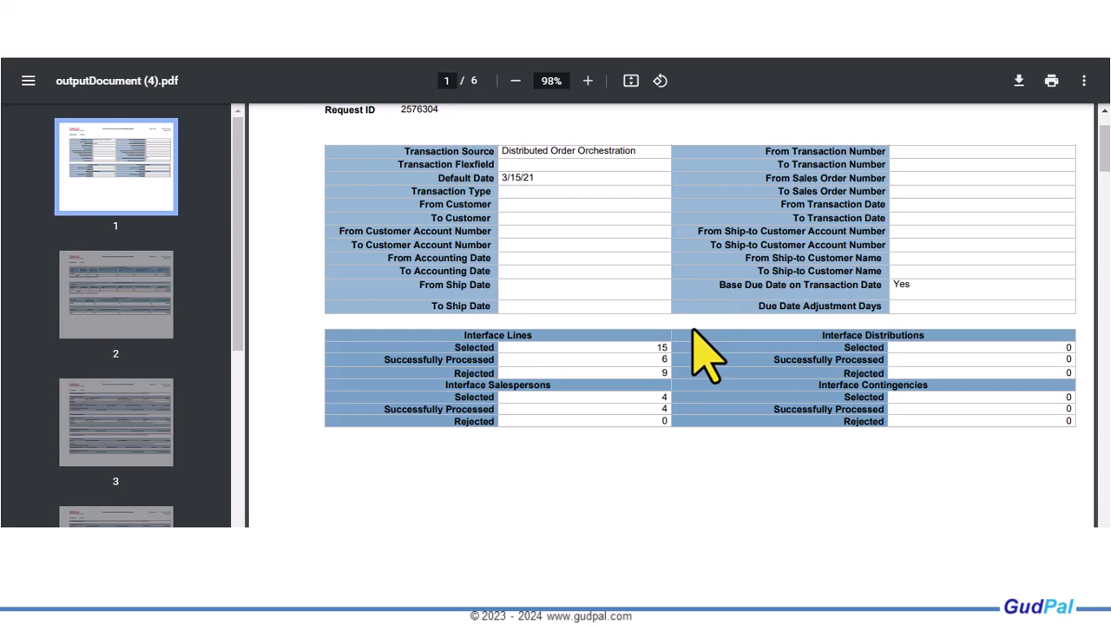
pyautogui.scroll(-1, 705, 351)
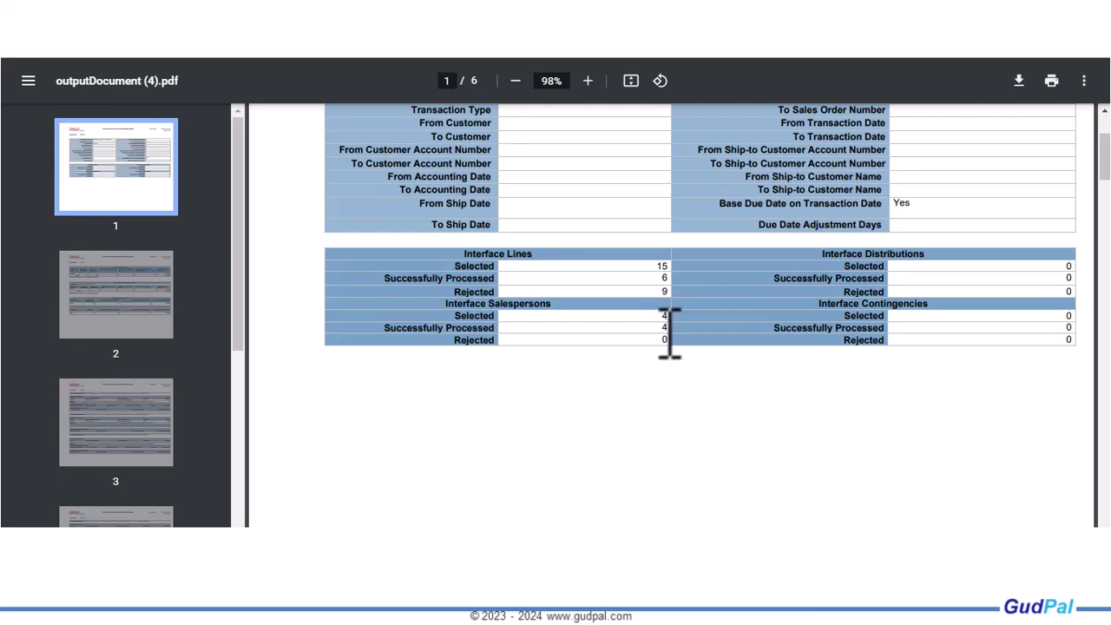
pyautogui.hotkey('ctrl', 'w')
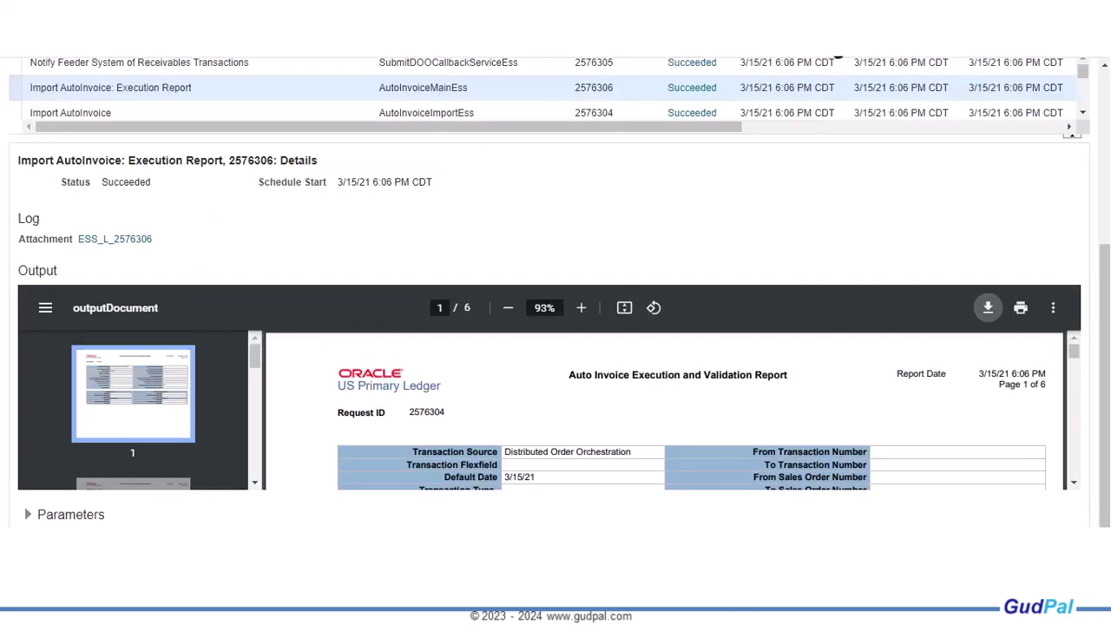
pyautogui.scroll(3, 998, 248)
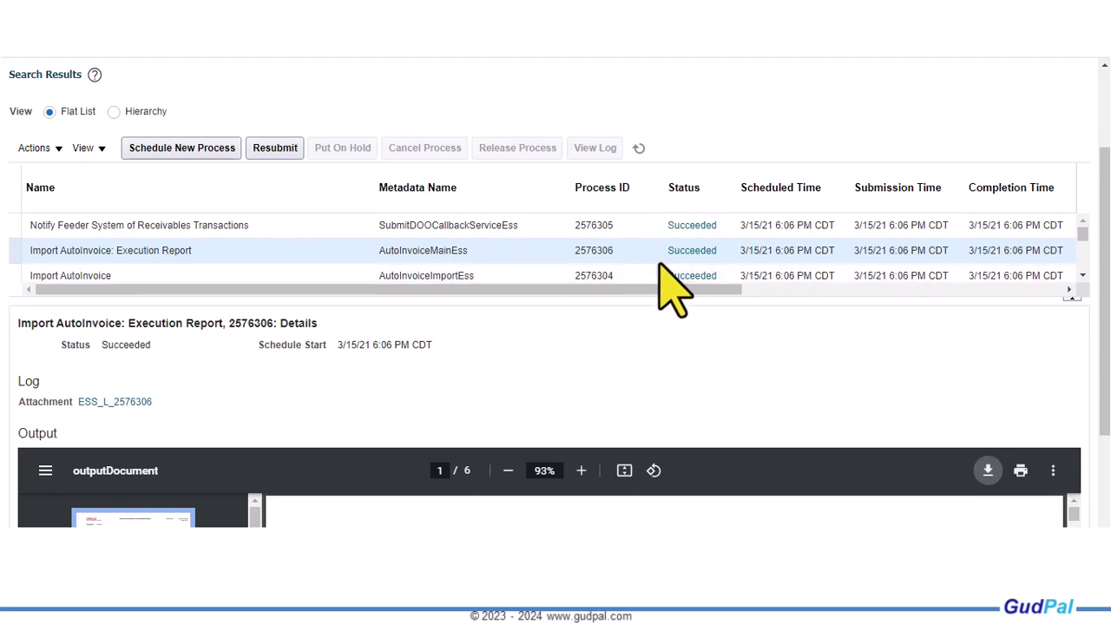
# Switch the browser to full-screen view and open Setup and Maintenance
pyautogui.scroll(2, 29, 209)
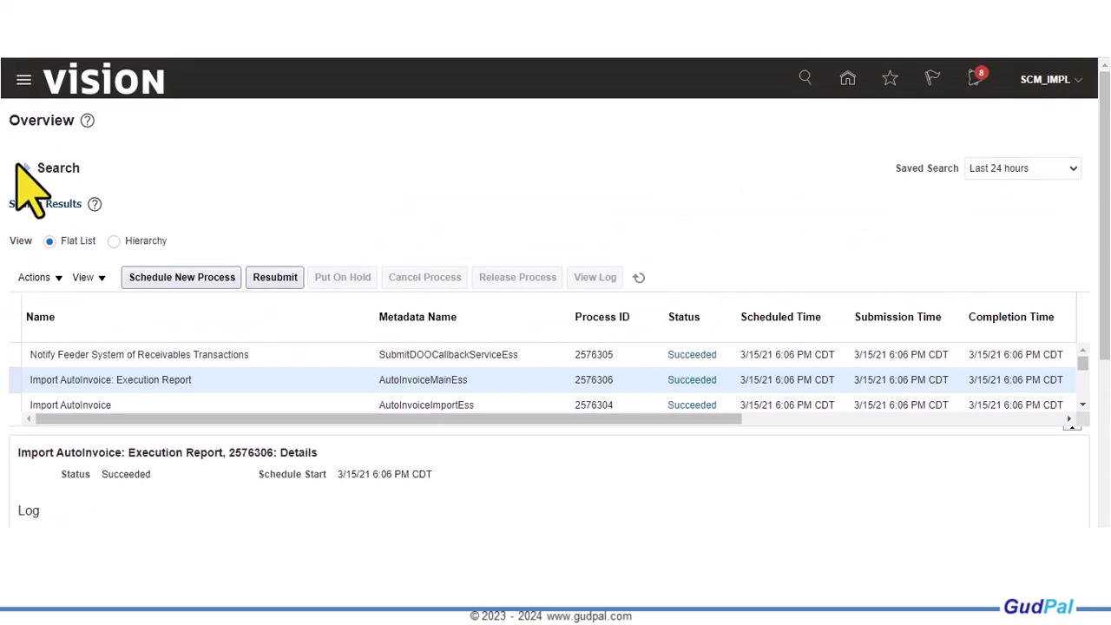
pyautogui.click(1076, 63)
pyautogui.click(1102, 9)
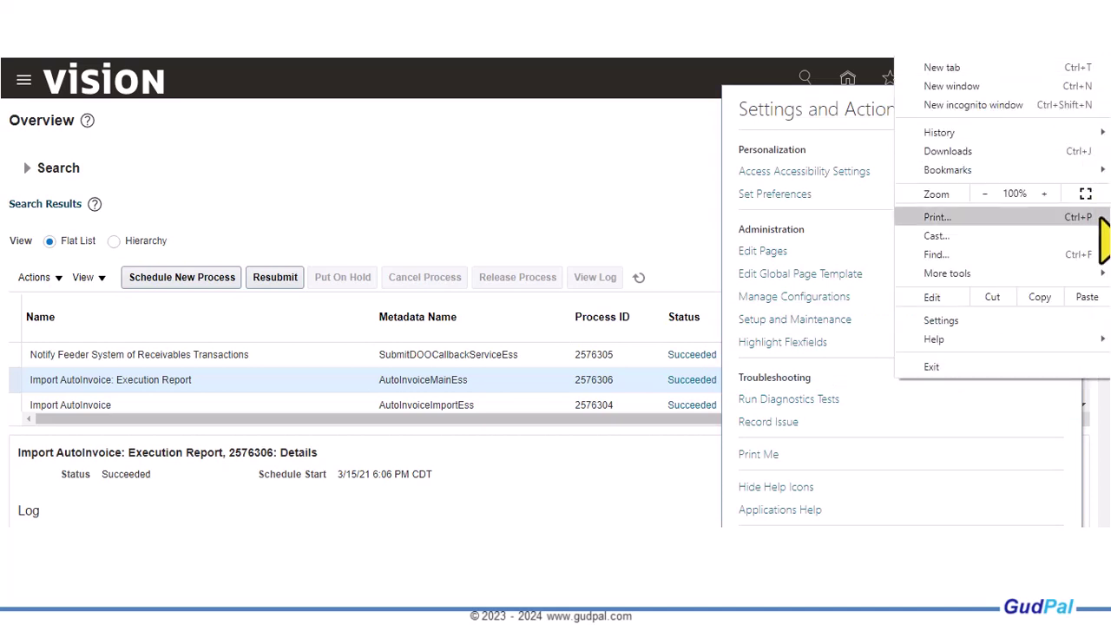
pyautogui.click(1085, 195)
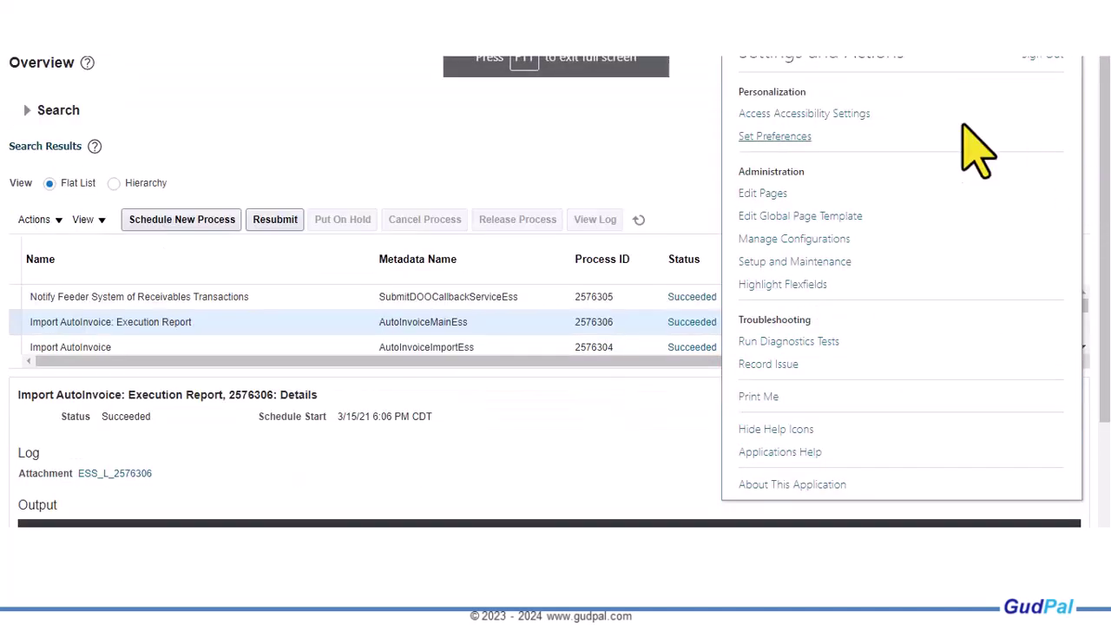
pyautogui.click(795, 262)
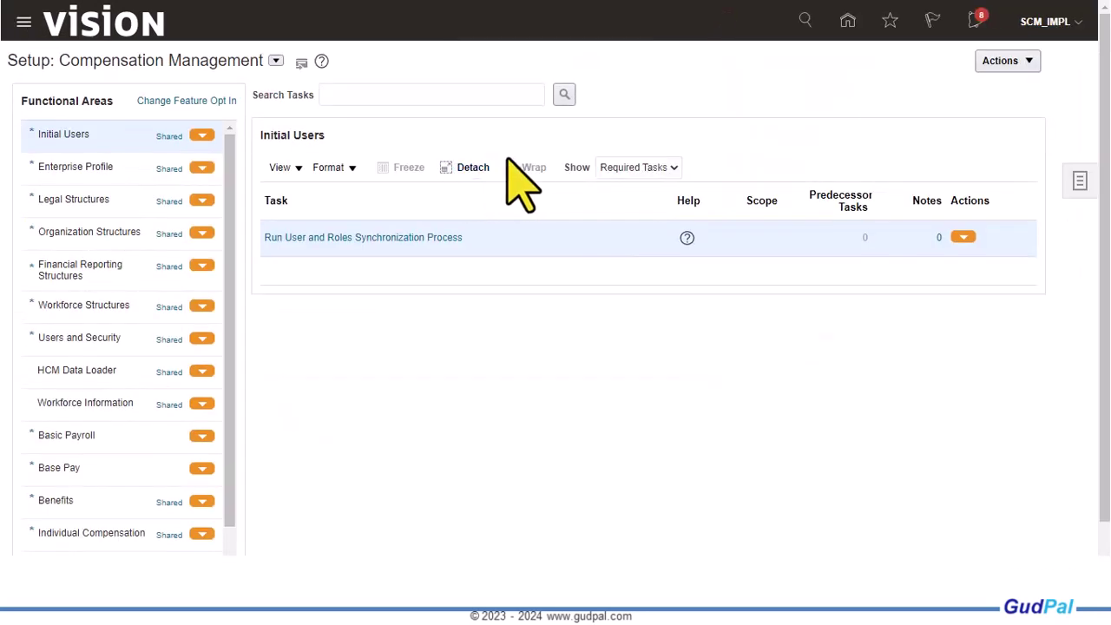
# Switch the setup offering to Financials, search its tasks for "Remit To Address" and open Manage Remit to Addresses
pyautogui.click(275, 61)
pyautogui.click(318, 172)
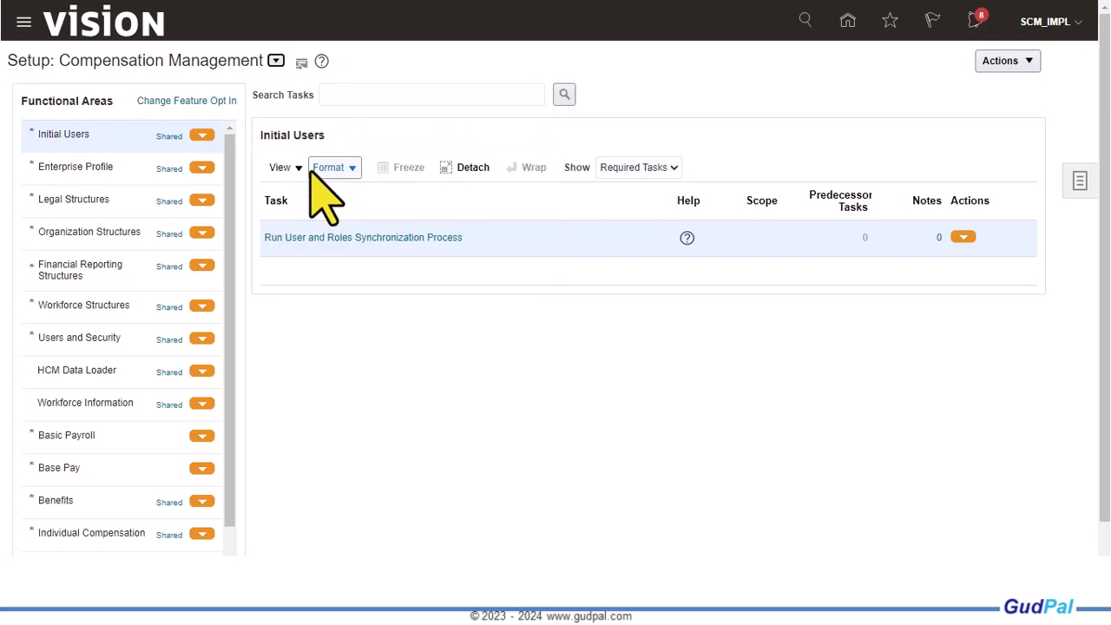
pyautogui.click(411, 94)
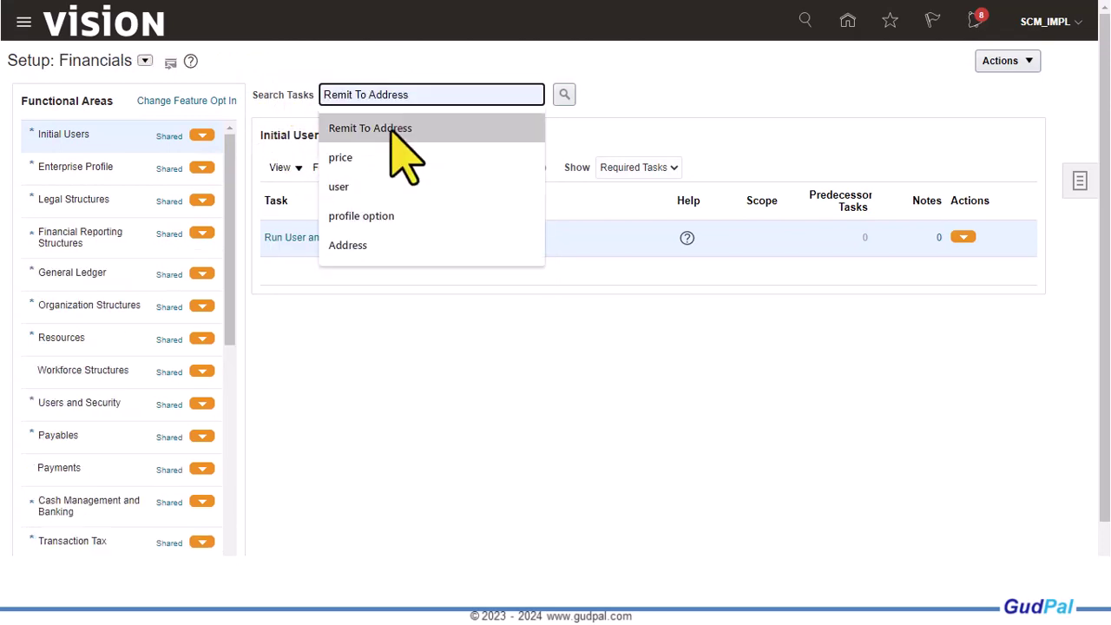
pyautogui.click(390, 132)
pyautogui.click(564, 94)
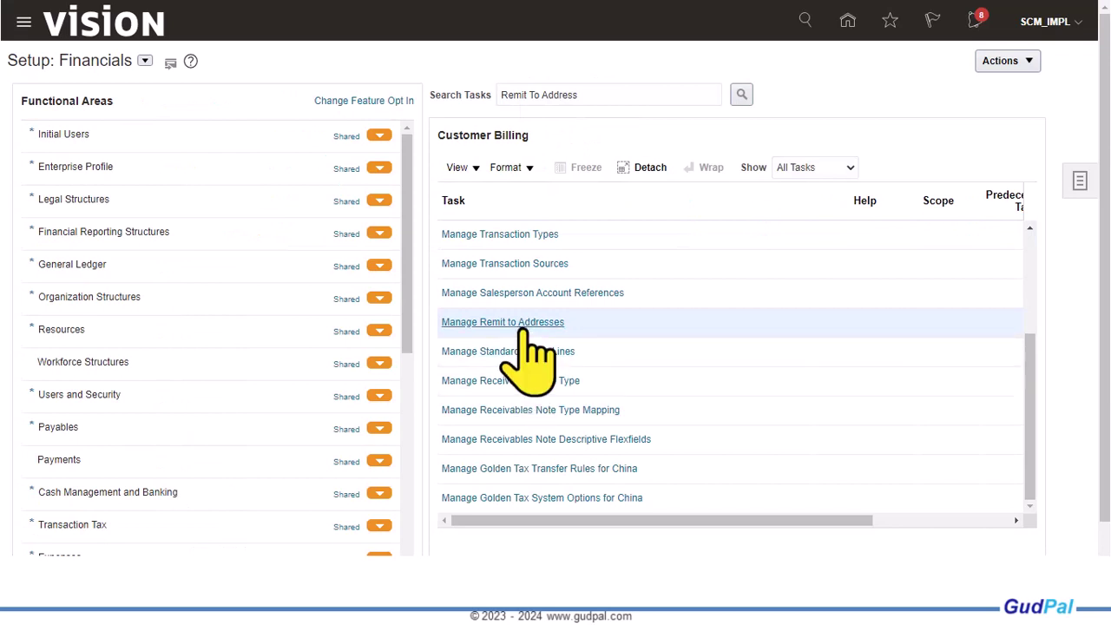
pyautogui.click(524, 322)
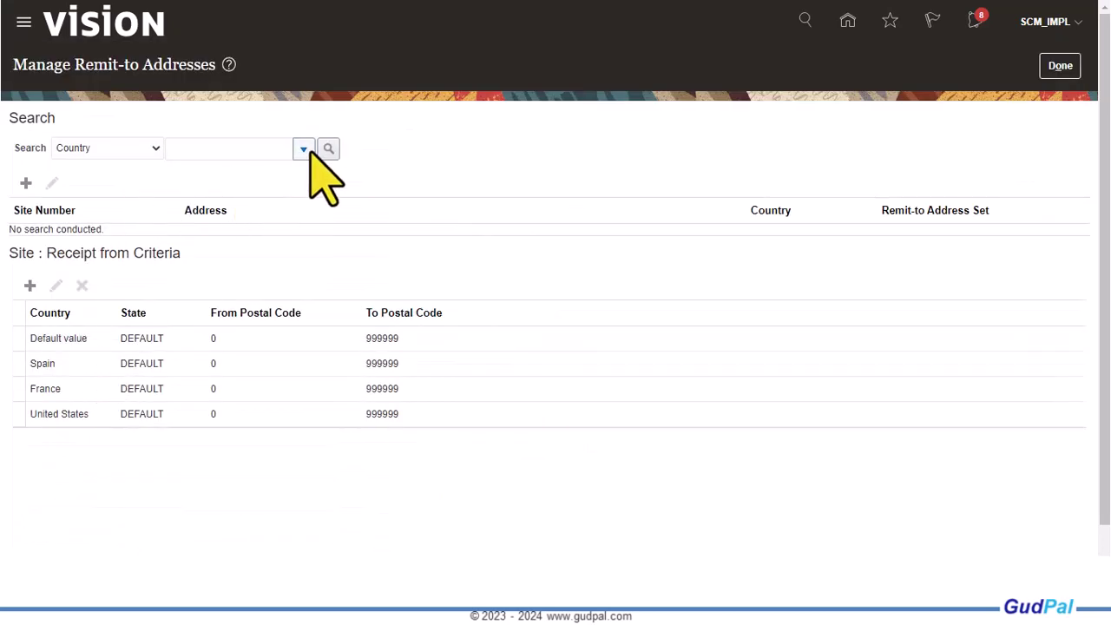
# Search the remit-to addresses for the country United Kingdom and select the London site in the Common Set
pyautogui.click(275, 149)
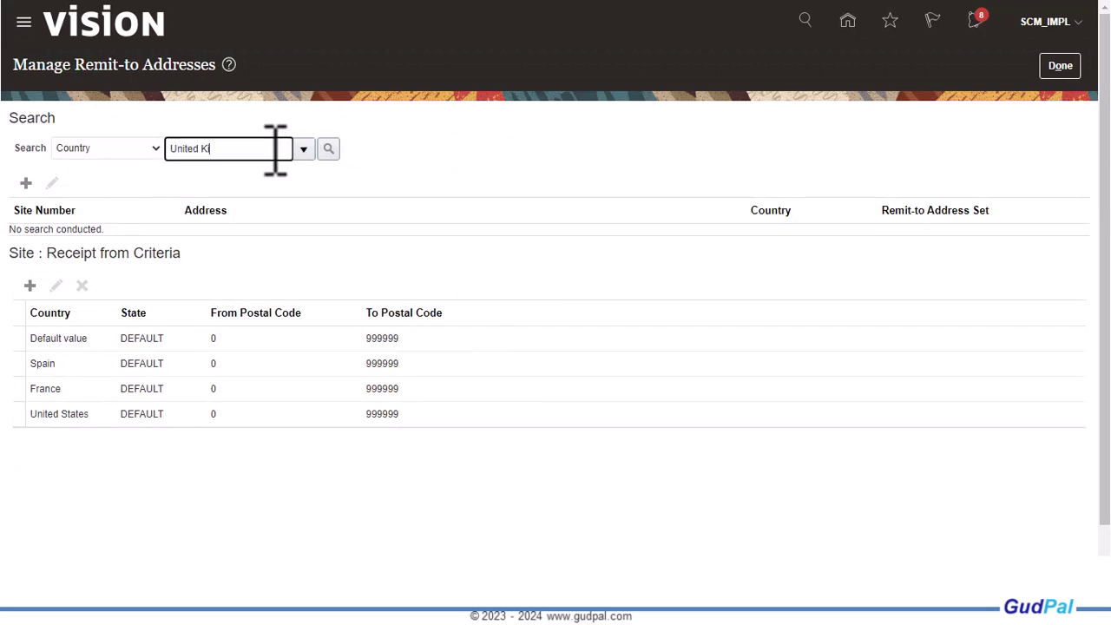
pyautogui.write('United Kingdom')
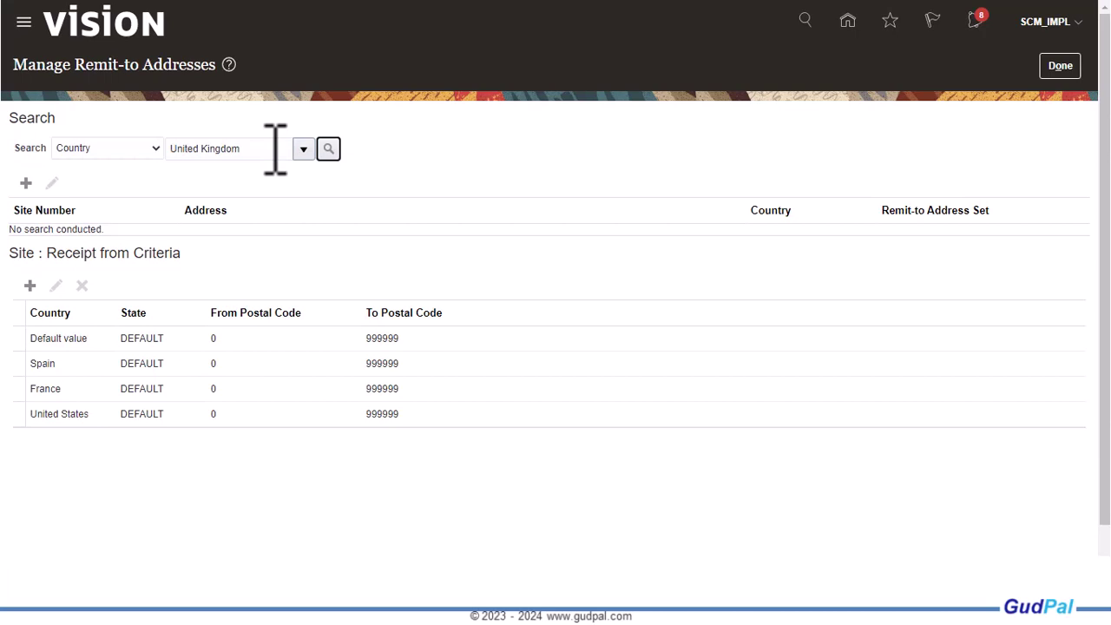
pyautogui.click(328, 148)
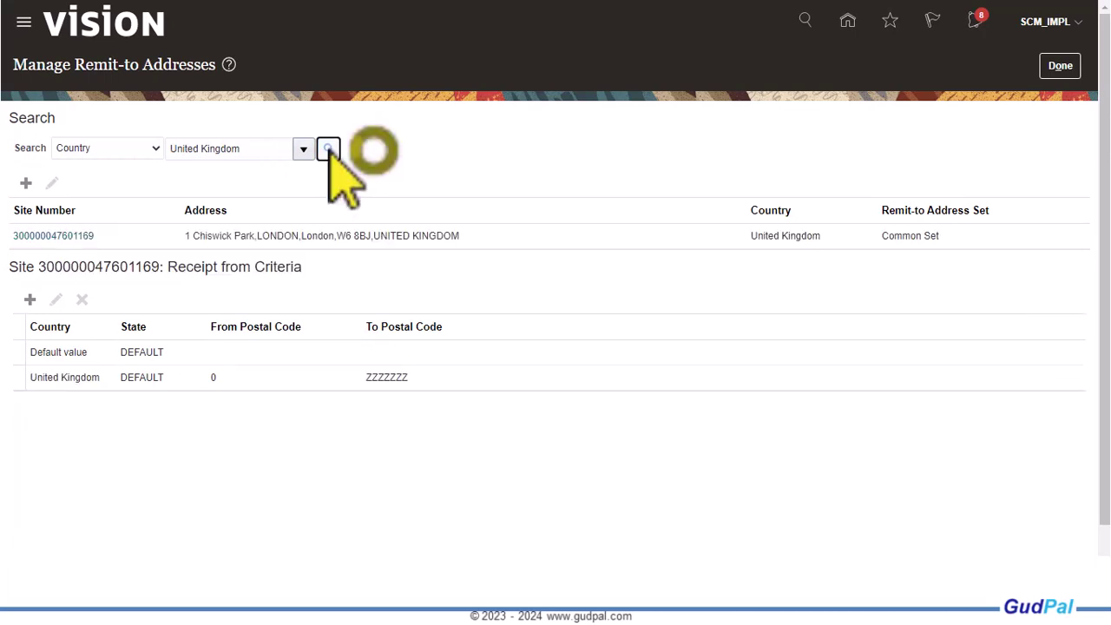
pyautogui.click(909, 239)
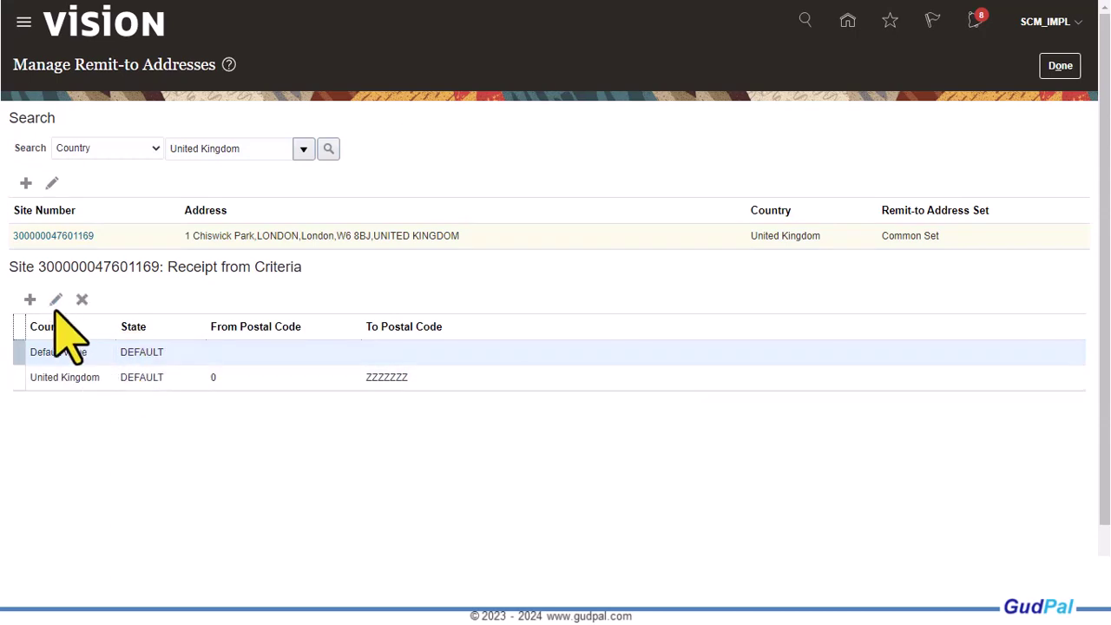
# Inspect the Default value receipt-from criteria of the United Kingdom site without editing it, then leave Manage Remit-to Addresses
pyautogui.click(112, 373)
pyautogui.doubleClick(464, 372)
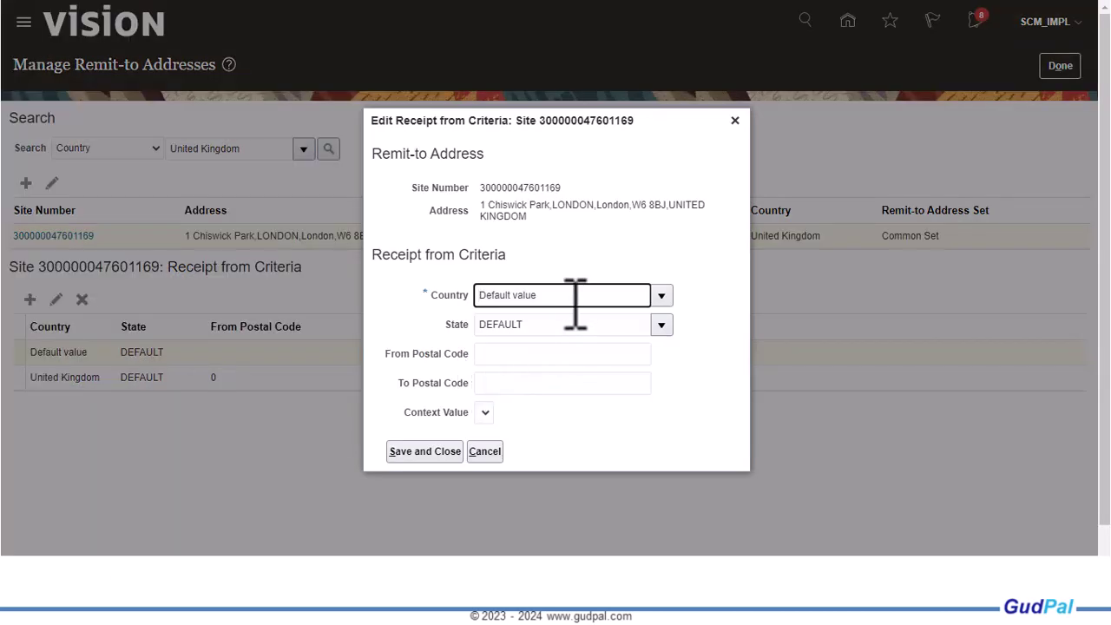
pyautogui.click(491, 453)
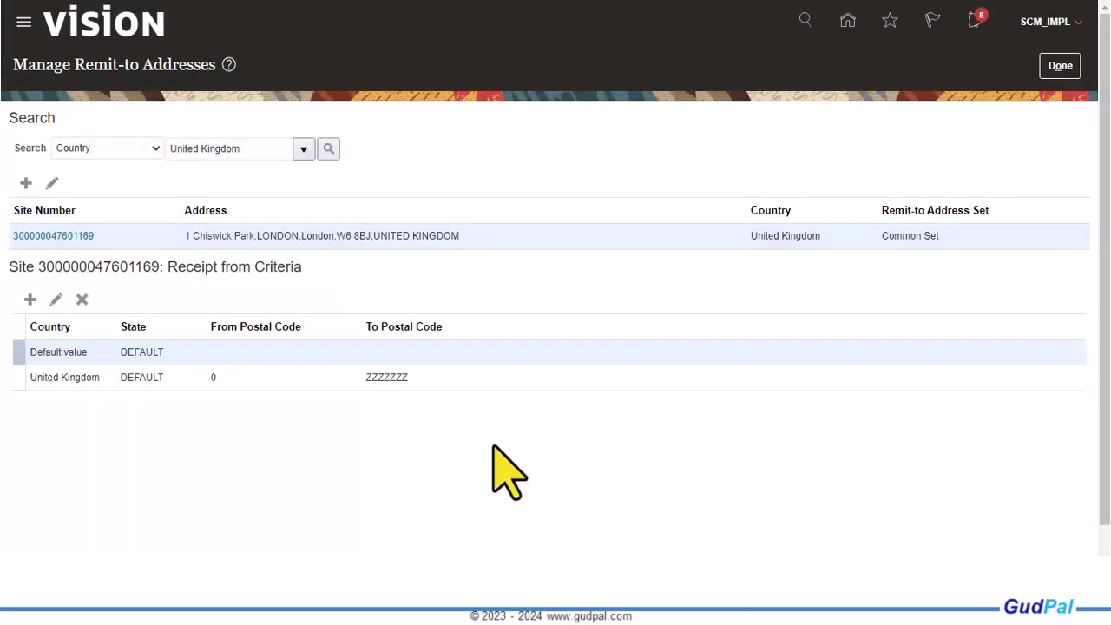
pyautogui.click(1058, 68)
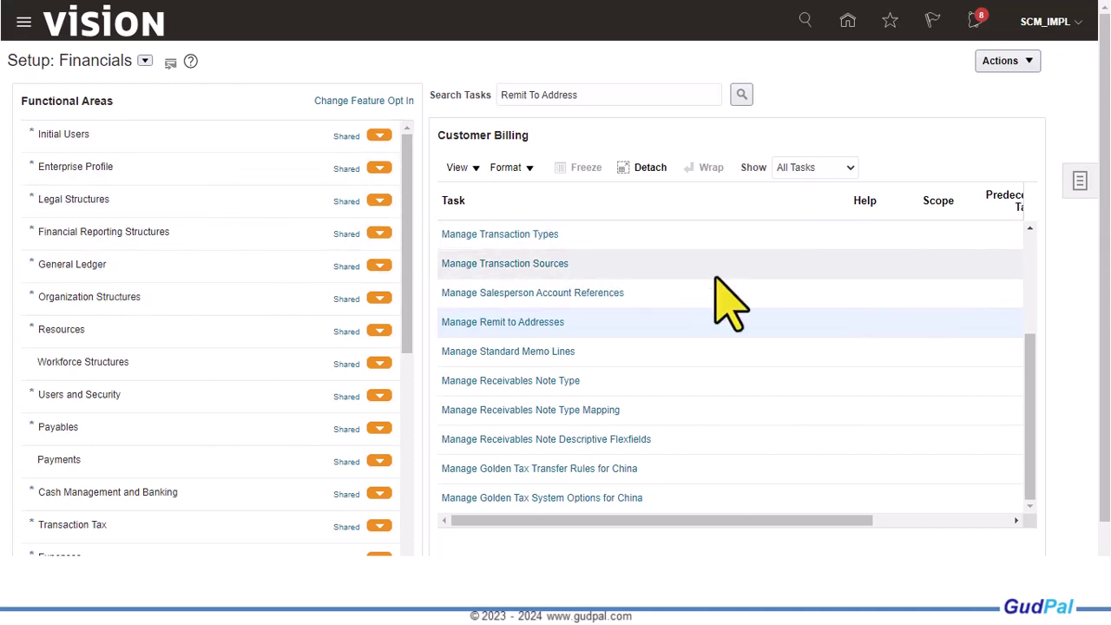
# Return to Scheduled Processes and select the Import AutoInvoice: Execution Report entry
pyautogui.click(23, 21)
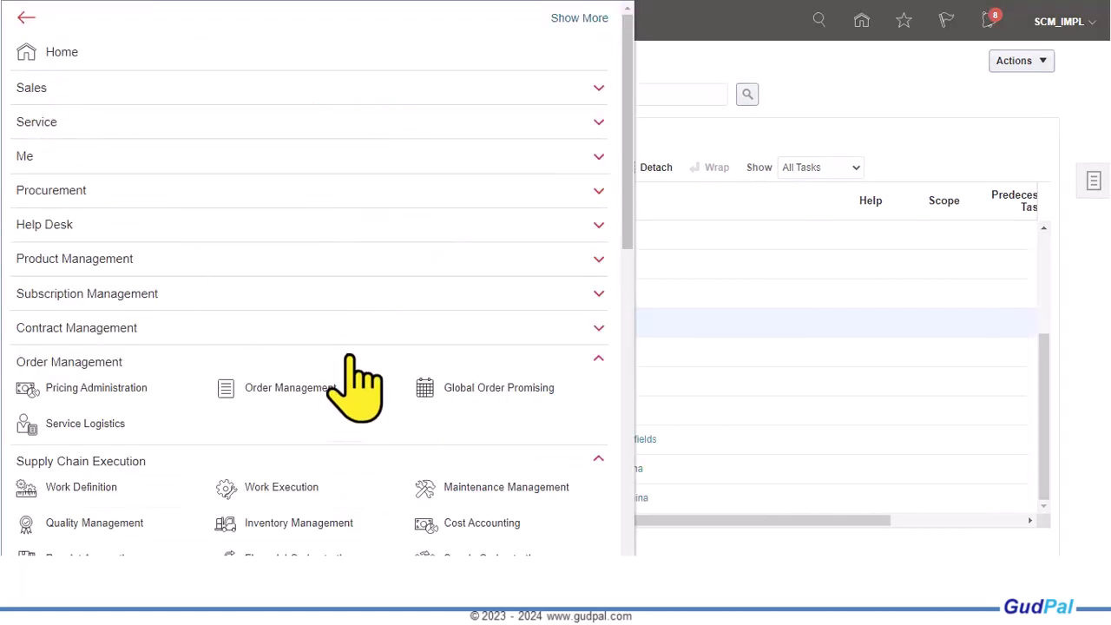
pyautogui.scroll(-2, 311, 396)
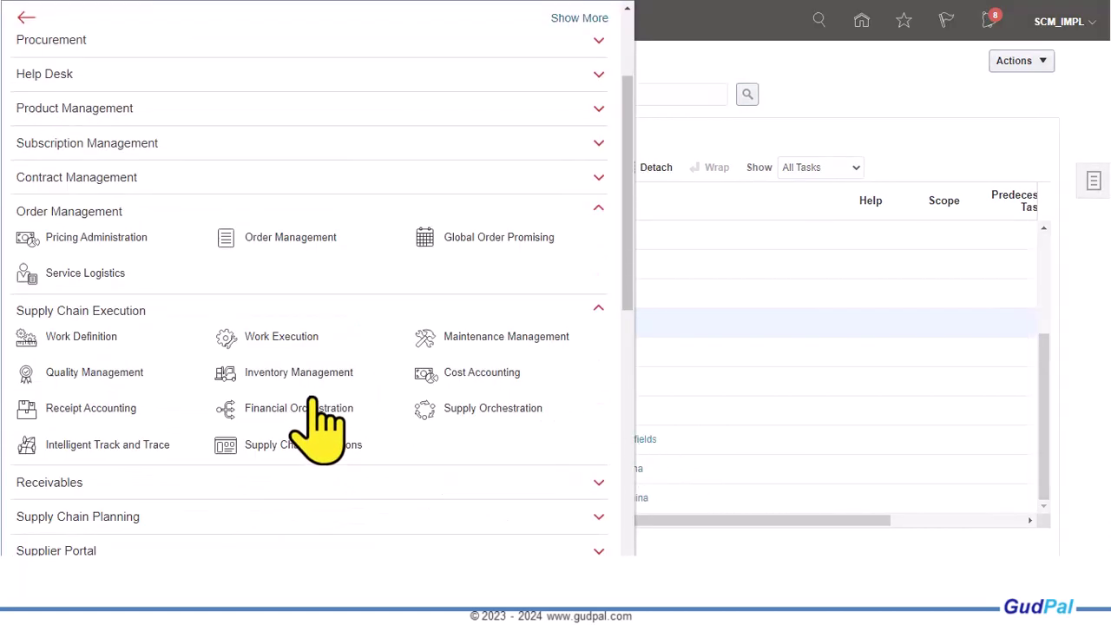
pyautogui.scroll(-5, 311, 398)
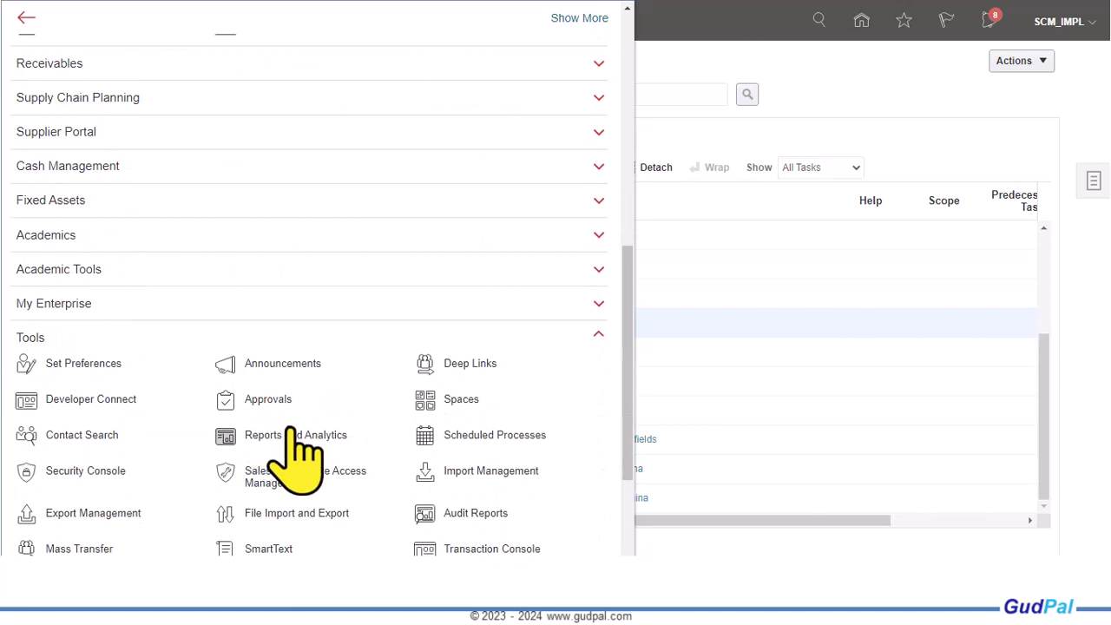
pyautogui.scroll(-2, 458, 442)
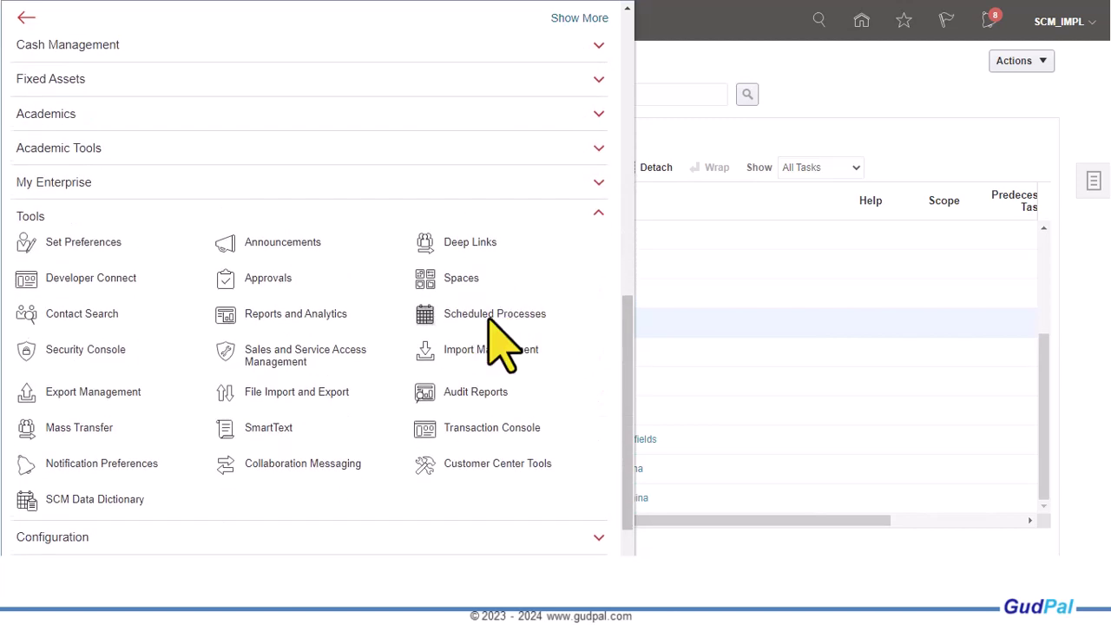
pyautogui.click(486, 316)
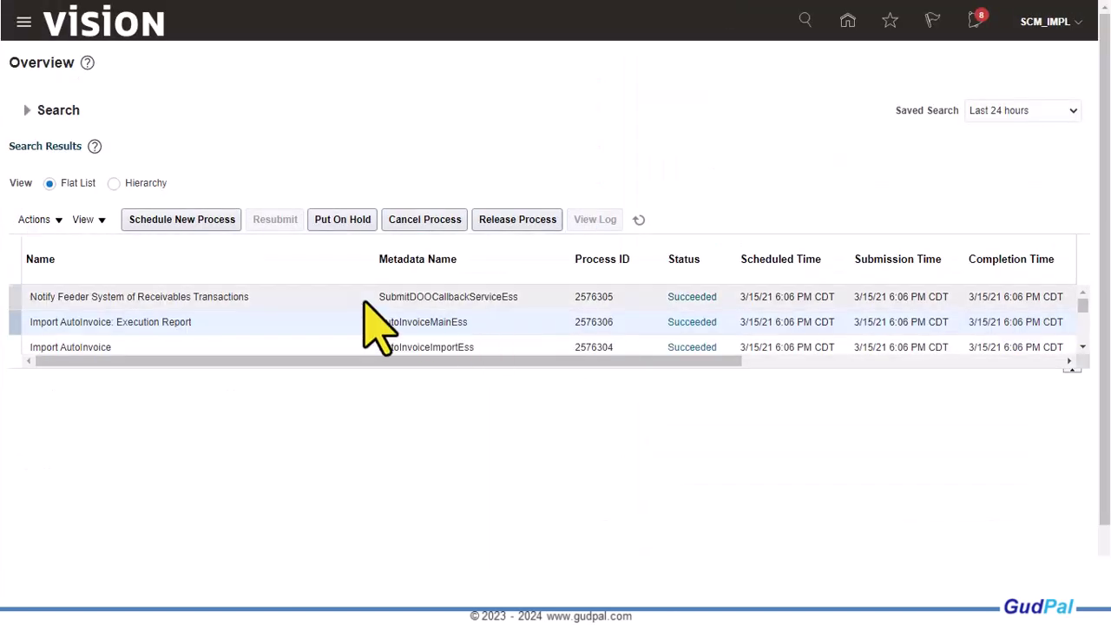
pyautogui.click(198, 323)
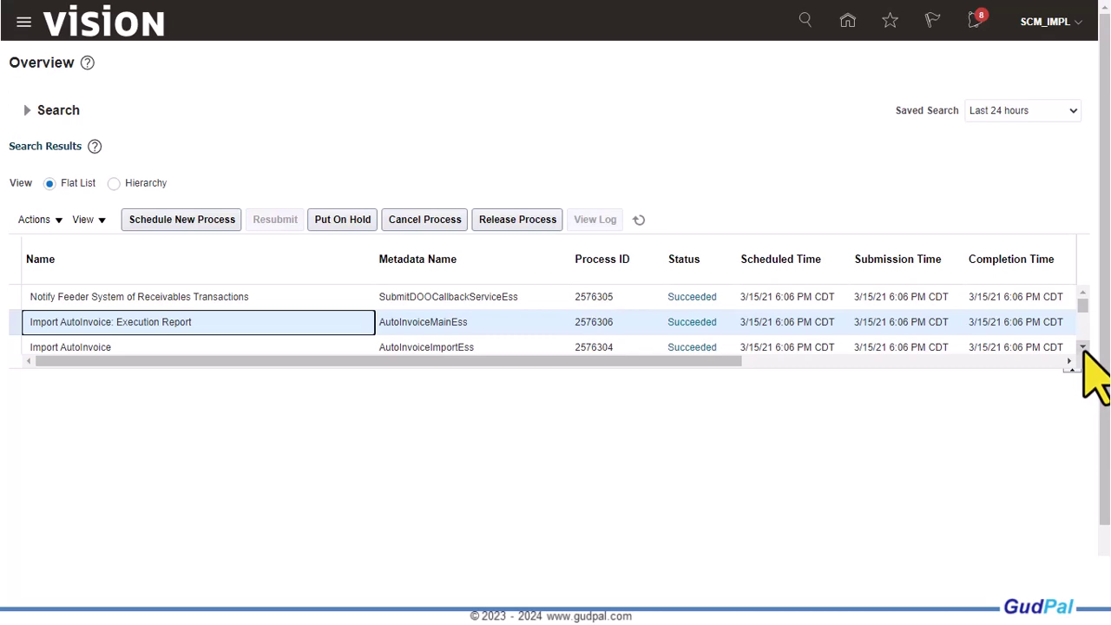
# Go to Order Management and open the Computer Service and Rentals sales order by its order number
pyautogui.click(26, 33)
pyautogui.click(24, 24)
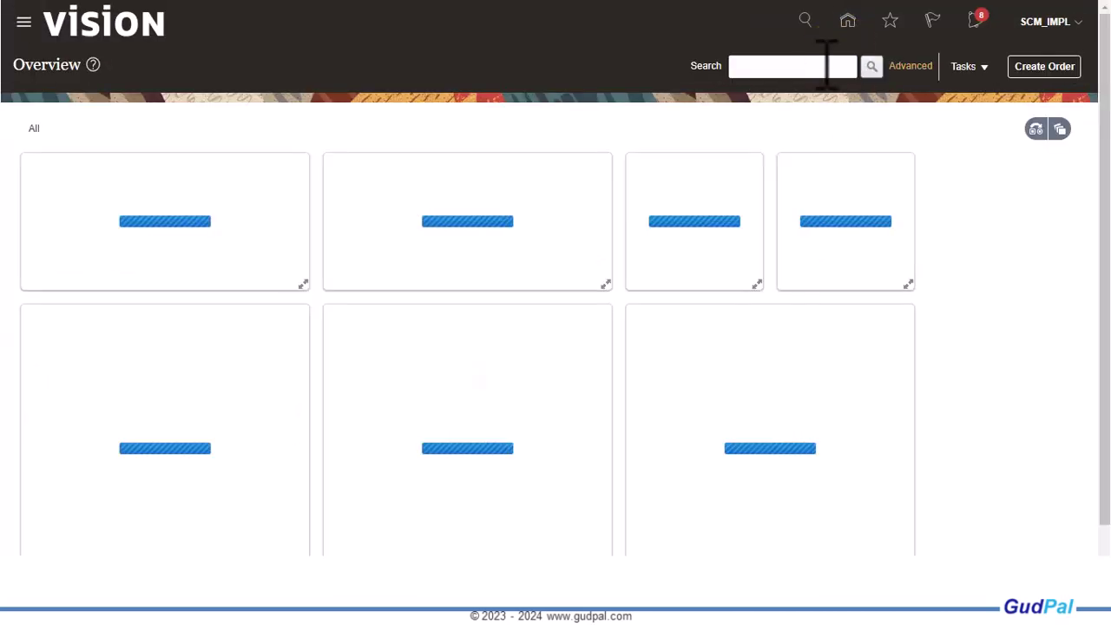
pyautogui.click(799, 66)
pyautogui.write('97380')
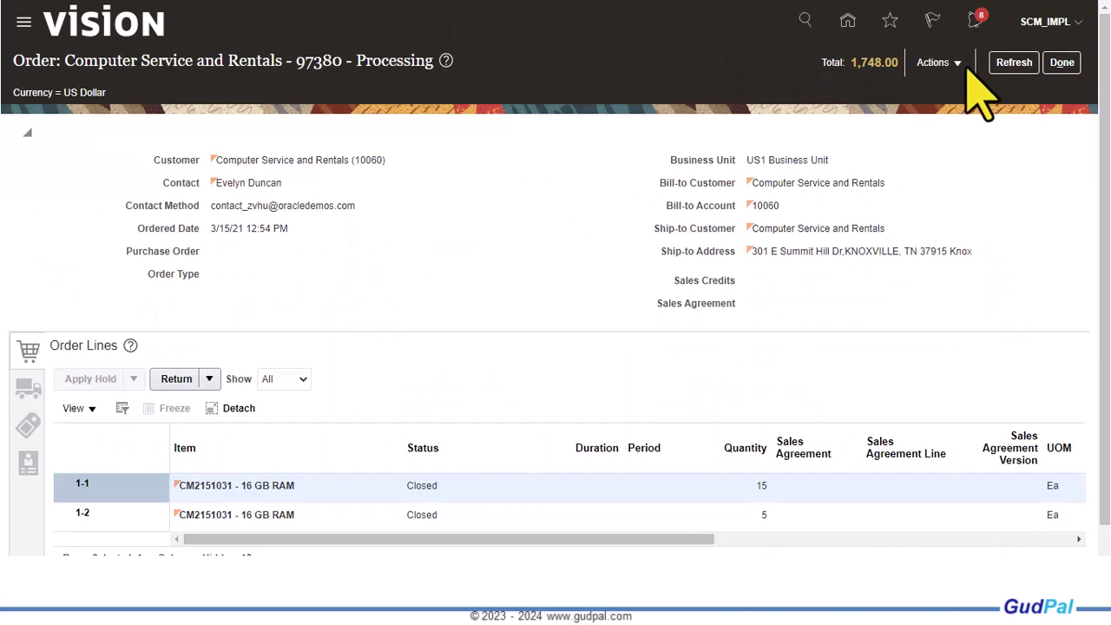
# Switch the sales order to fulfillment view and open fulfillment line 1-1
pyautogui.click(938, 64)
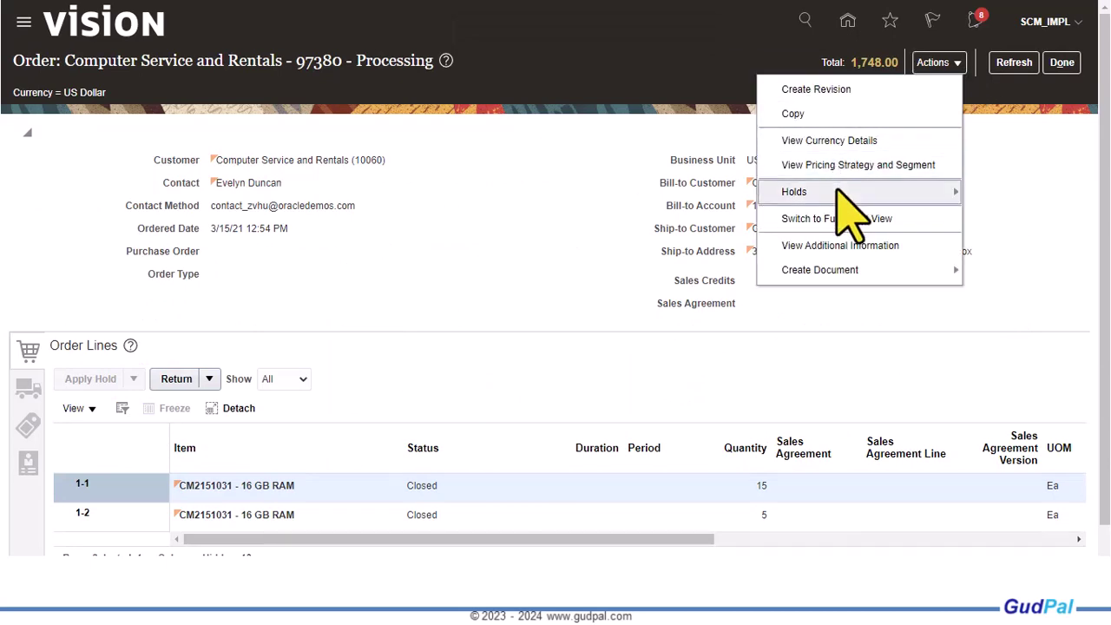
pyautogui.click(843, 217)
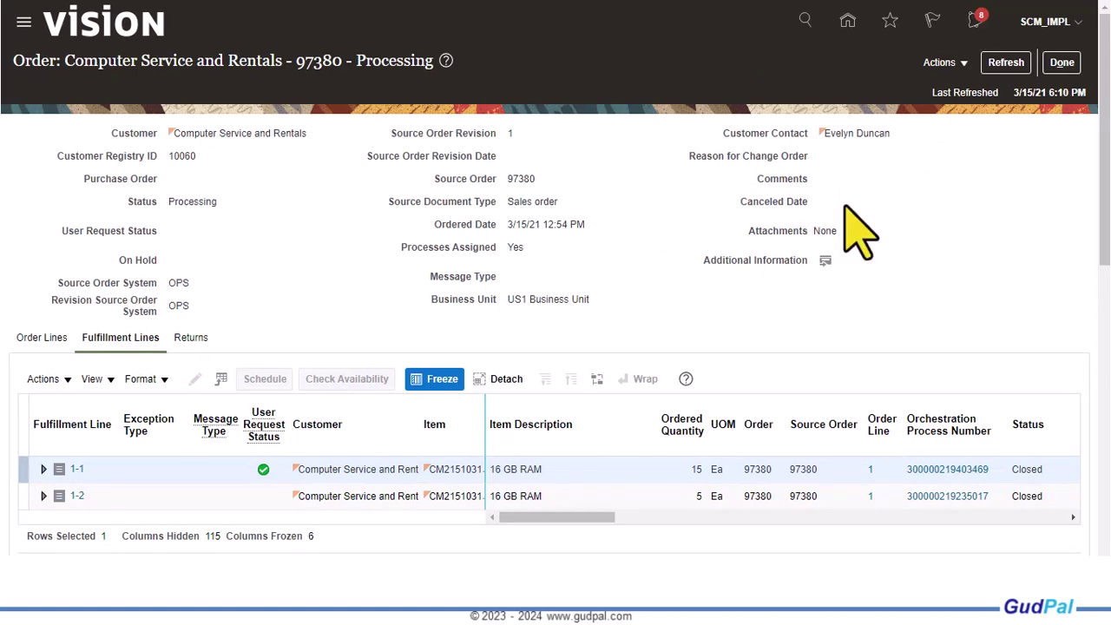
pyautogui.click(76, 469)
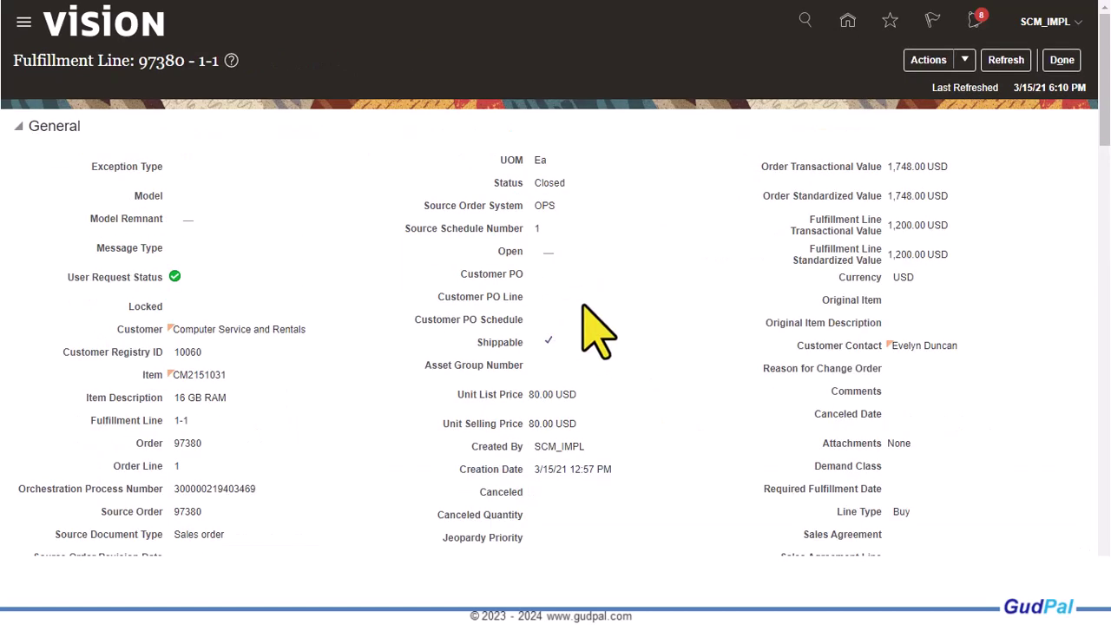
# Review the line's supply, shipping and billing details, highlight the country in the bill-to address, then close the fulfillment line
pyautogui.scroll(-5, 661, 328)
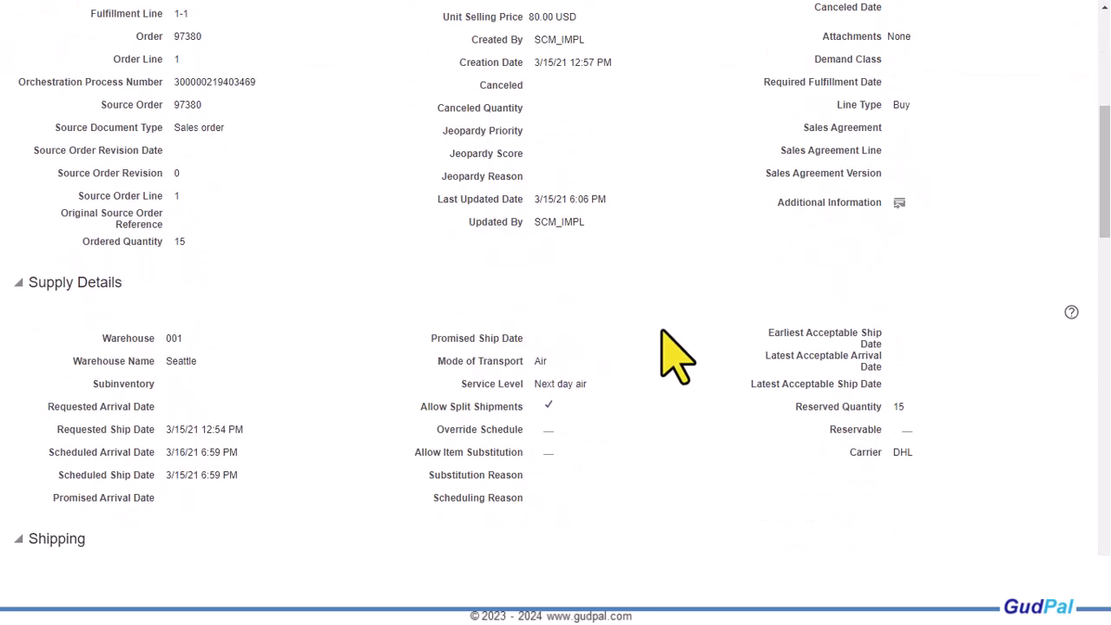
pyautogui.scroll(-4, 661, 330)
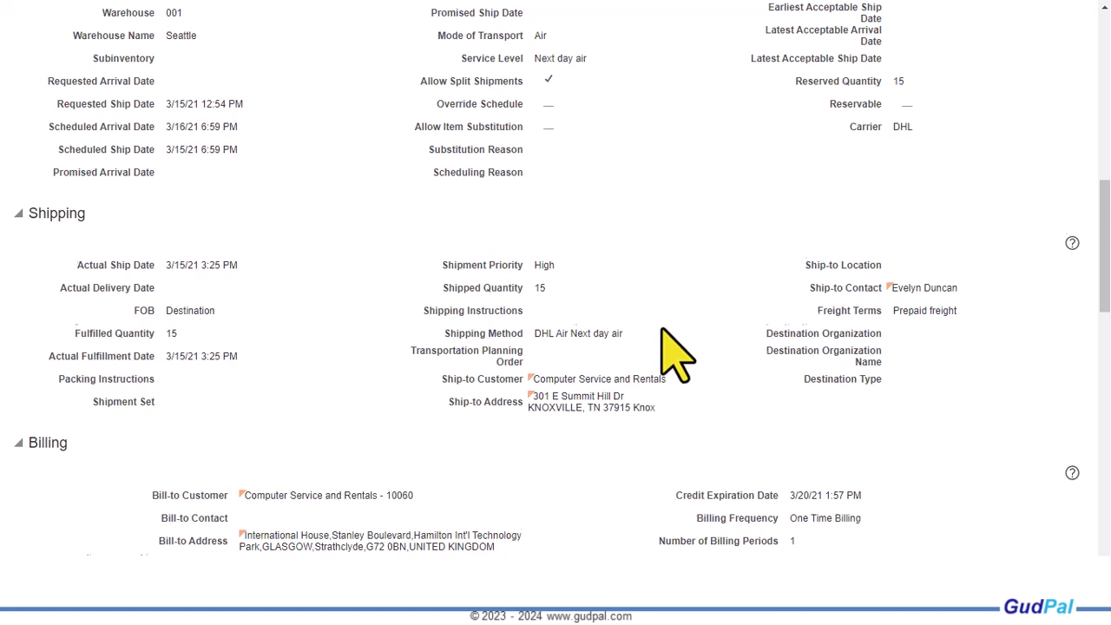
pyautogui.scroll(-2, 661, 329)
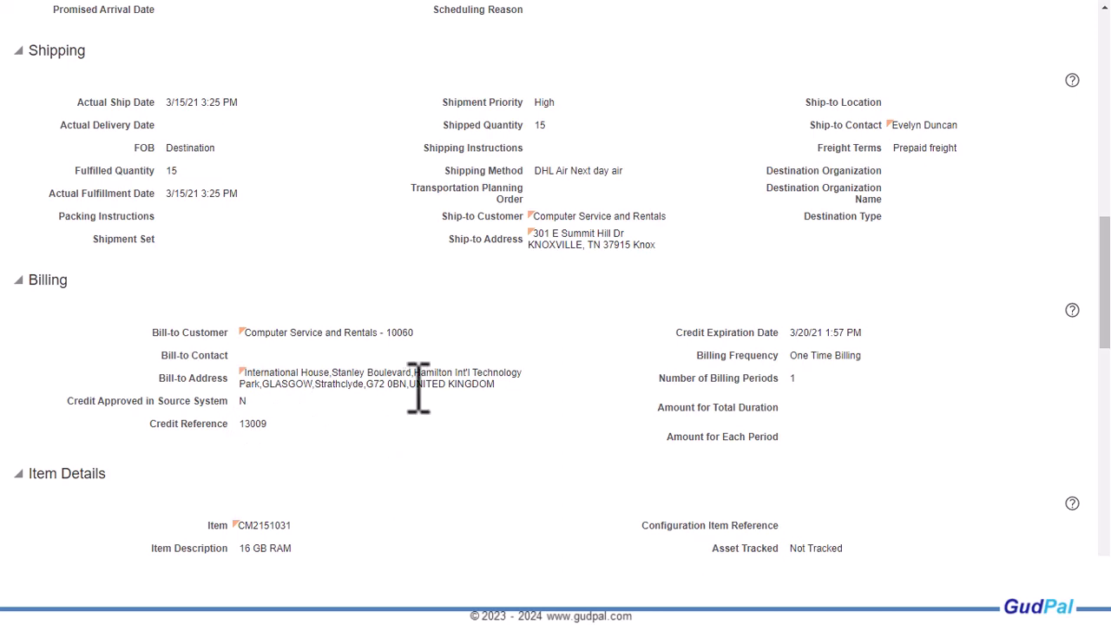
pyautogui.moveTo(410, 384); pyautogui.dragTo(498, 391)
pyautogui.click(507, 384)
pyautogui.scroll(8, 552, 423)
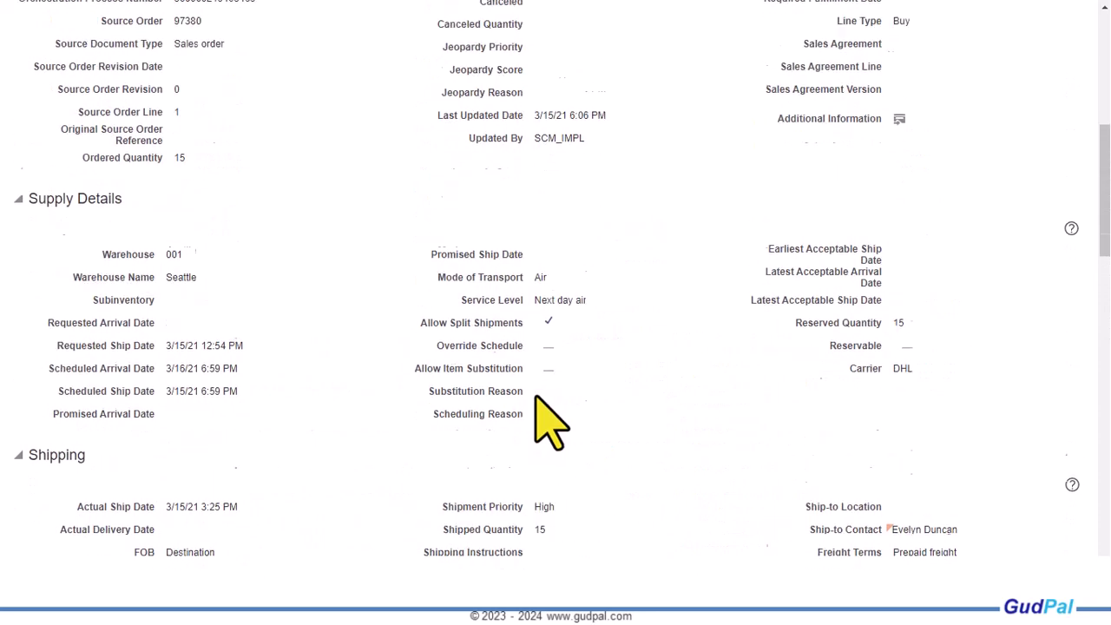
pyautogui.scroll(3, 520, 406)
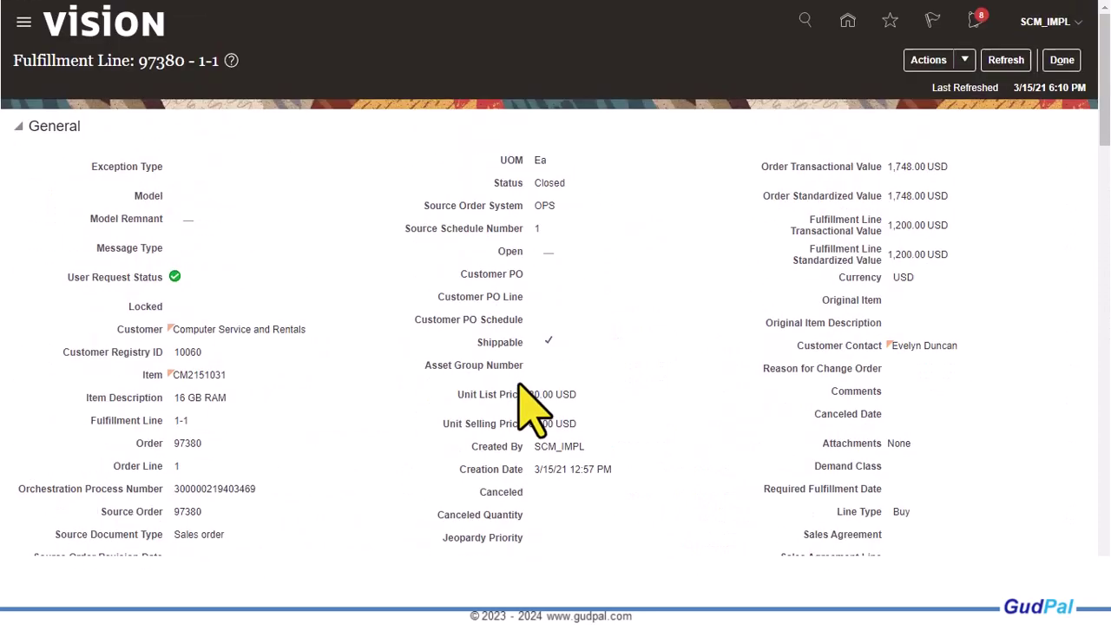
pyautogui.click(1062, 61)
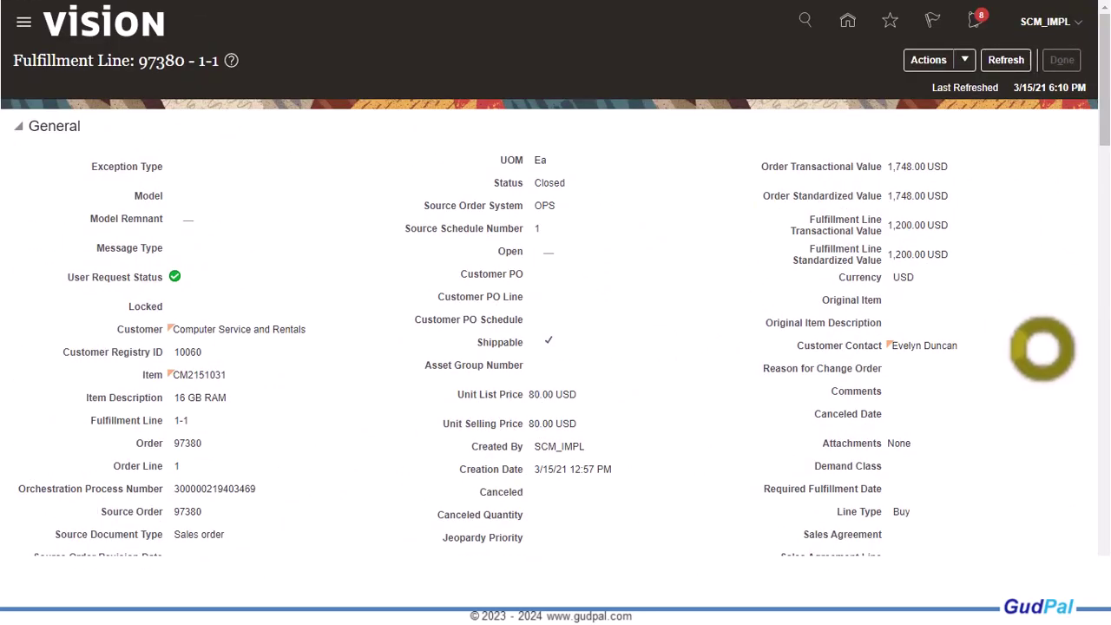